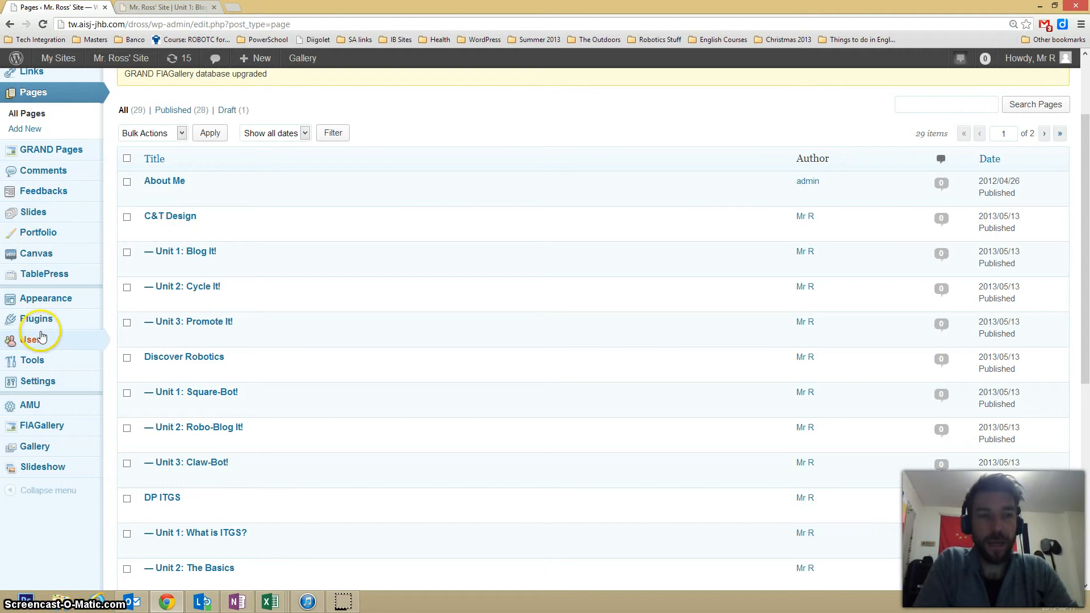
- Start a new page and check the planned C&T Design units in the OneNote site design
{"action": "mouse_move", "coordinate": [44, 332]}
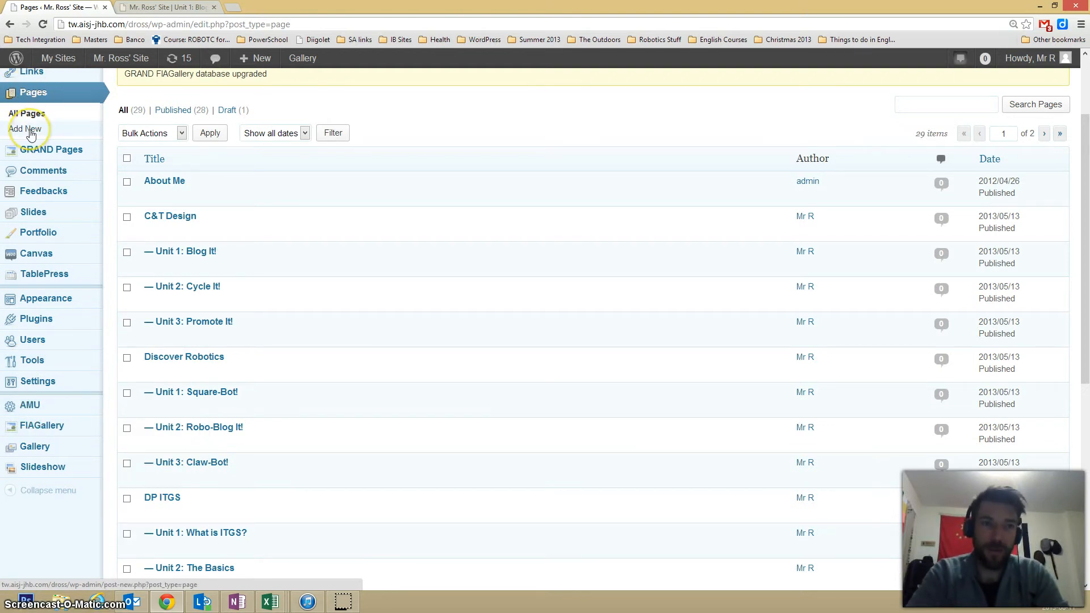
{"action": "left_click", "coordinate": [32, 130]}
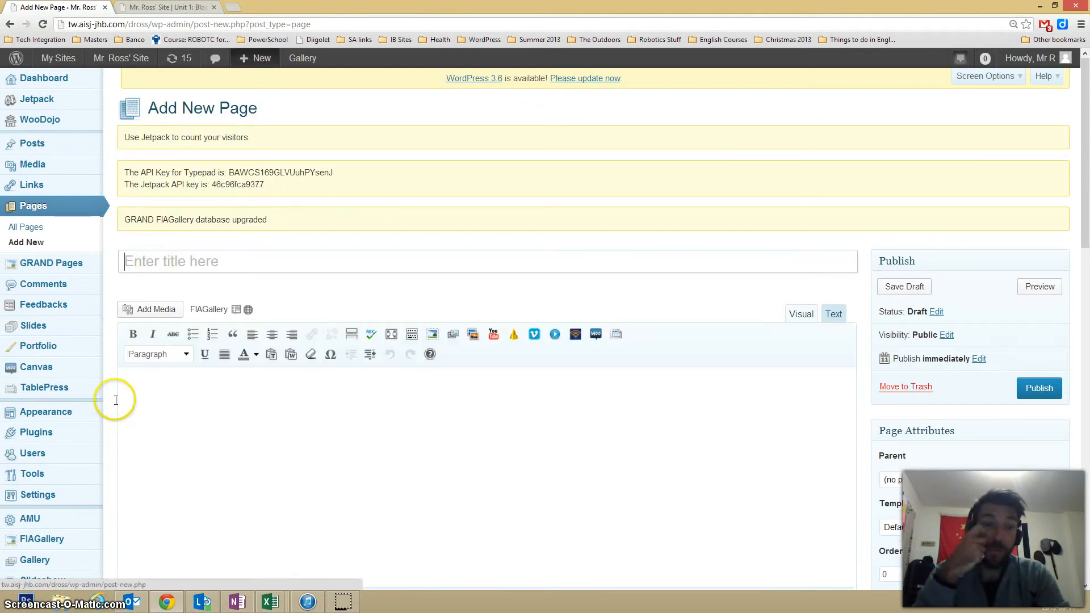
{"action": "left_click", "coordinate": [236, 600]}
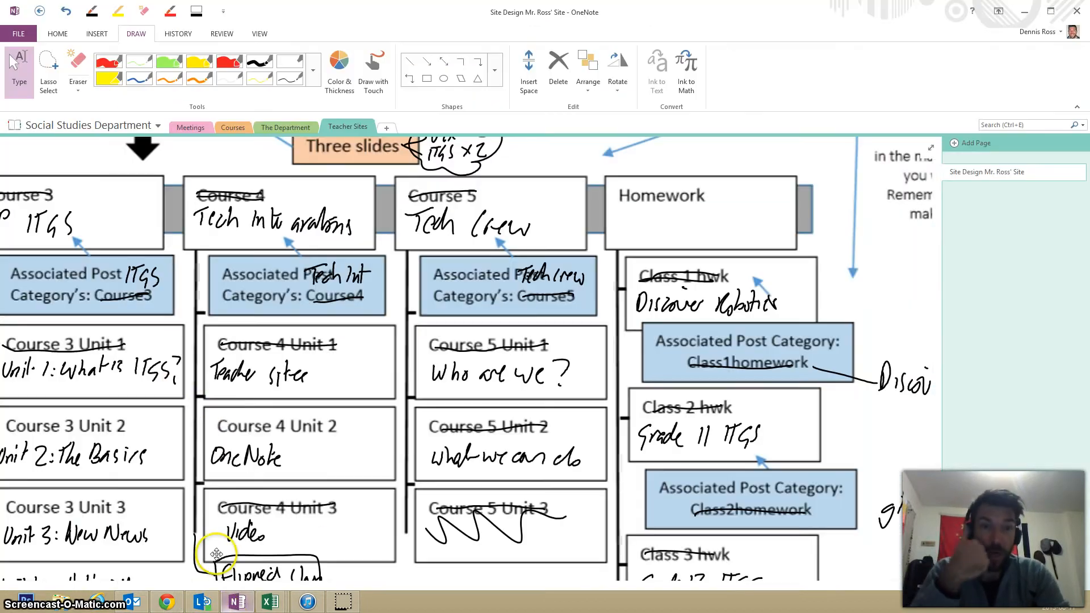
{"action": "left_click_drag", "start_coordinate": [230, 370], "coordinate": [863, 291]}
{"action": "left_click_drag", "start_coordinate": [471, 399], "coordinate": [658, 443]}
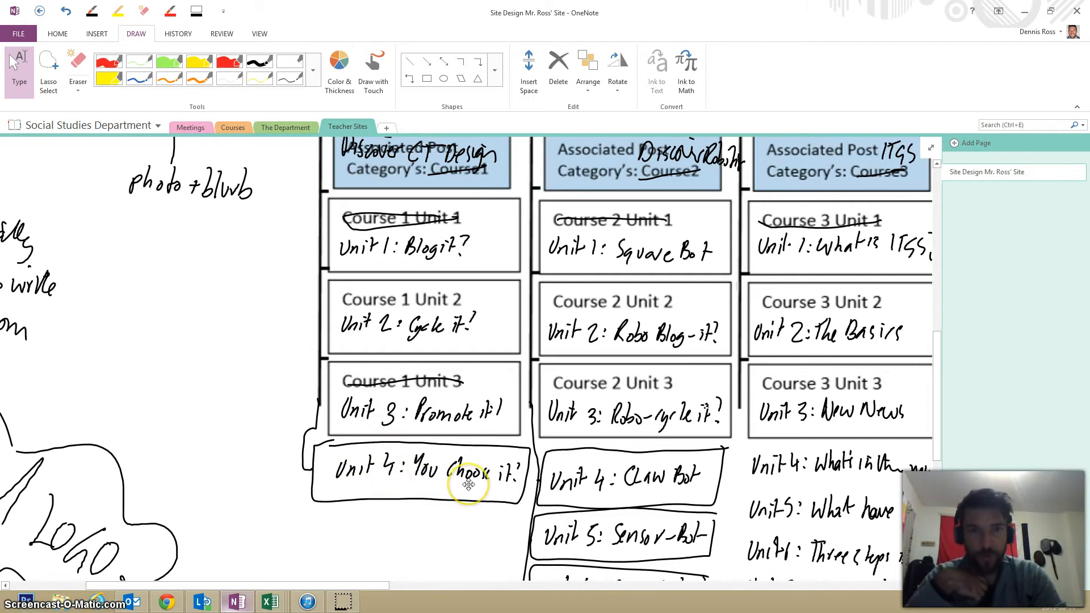
- Switch back to WordPress in Chrome and title the new page "Unit 4: You Choose It!"
{"action": "left_click", "coordinate": [168, 602]}
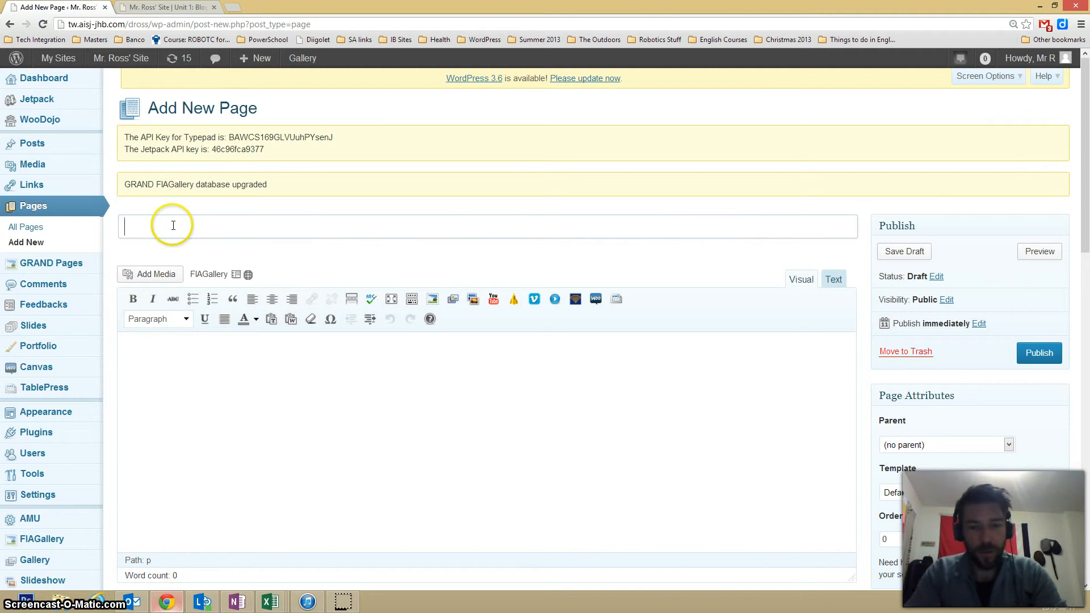
{"action": "type", "text": "Unit 4: You Cho"}
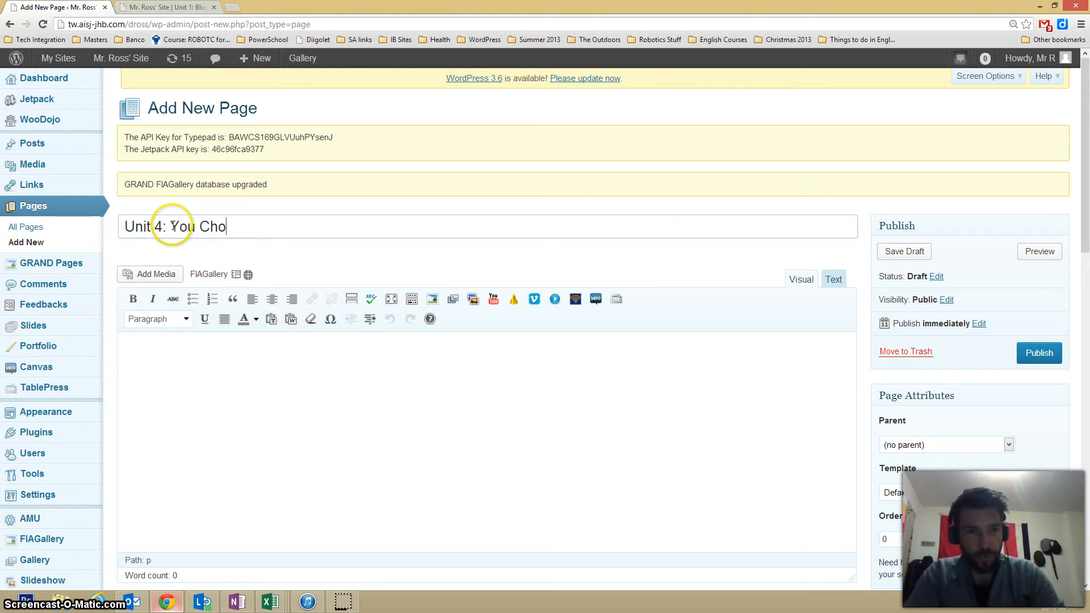
{"action": "key", "text": "BackSpace"}
{"action": "key", "text": "BackSpace"}
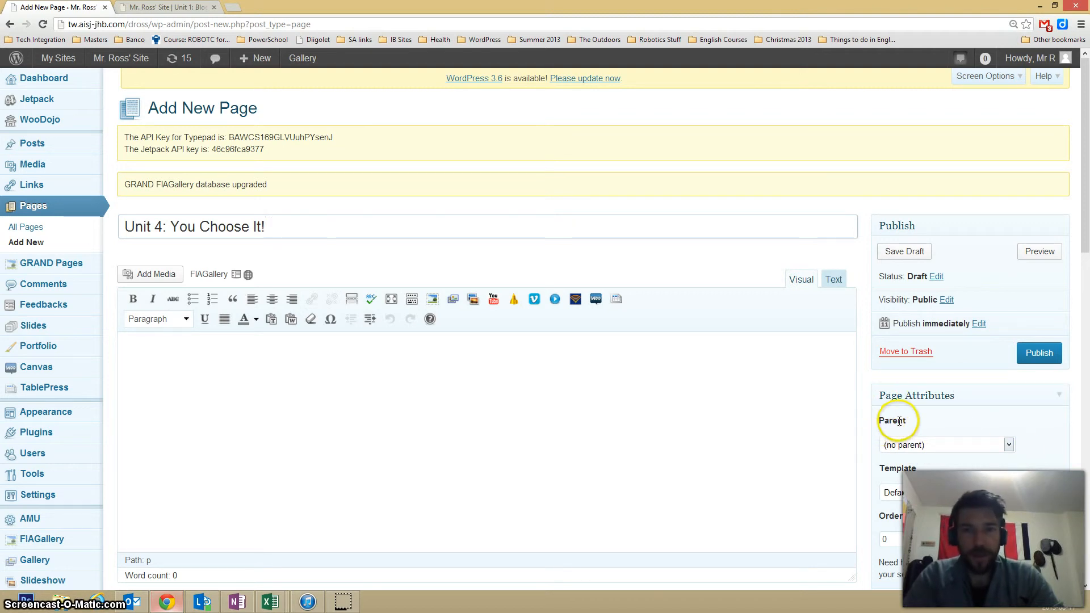
- Set the page's parent to C&T Design and publish the page
{"action": "left_click", "coordinate": [1007, 446]}
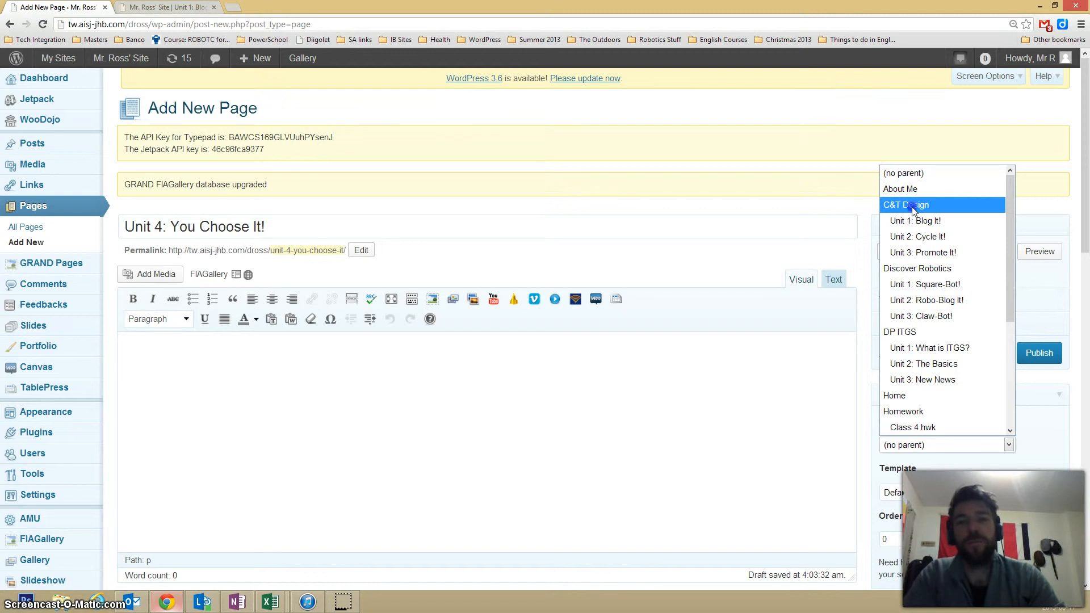
{"action": "left_click", "coordinate": [911, 207]}
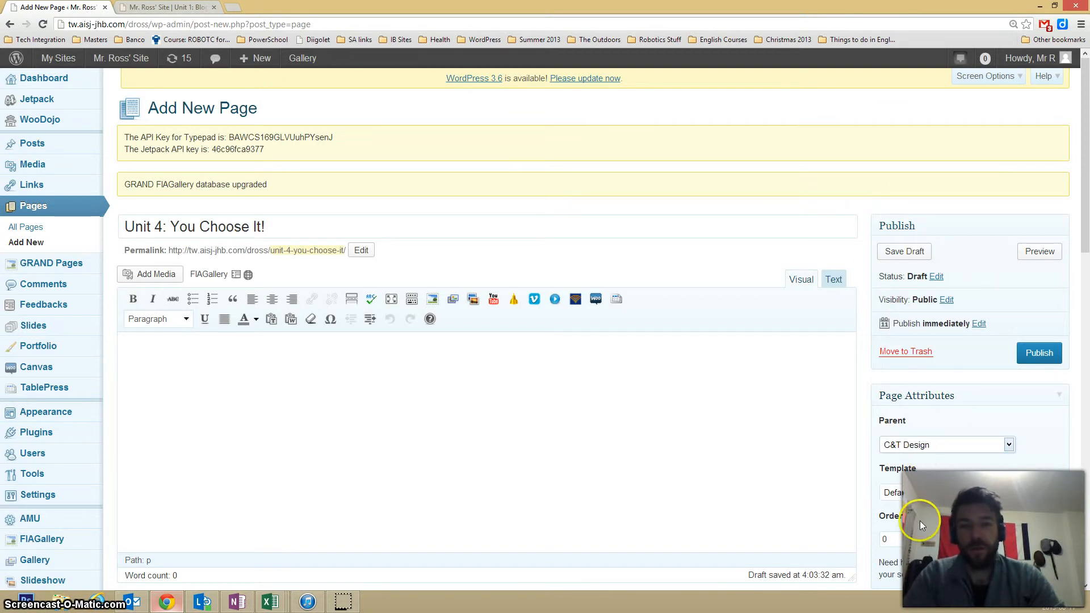
{"action": "left_click", "coordinate": [1036, 353]}
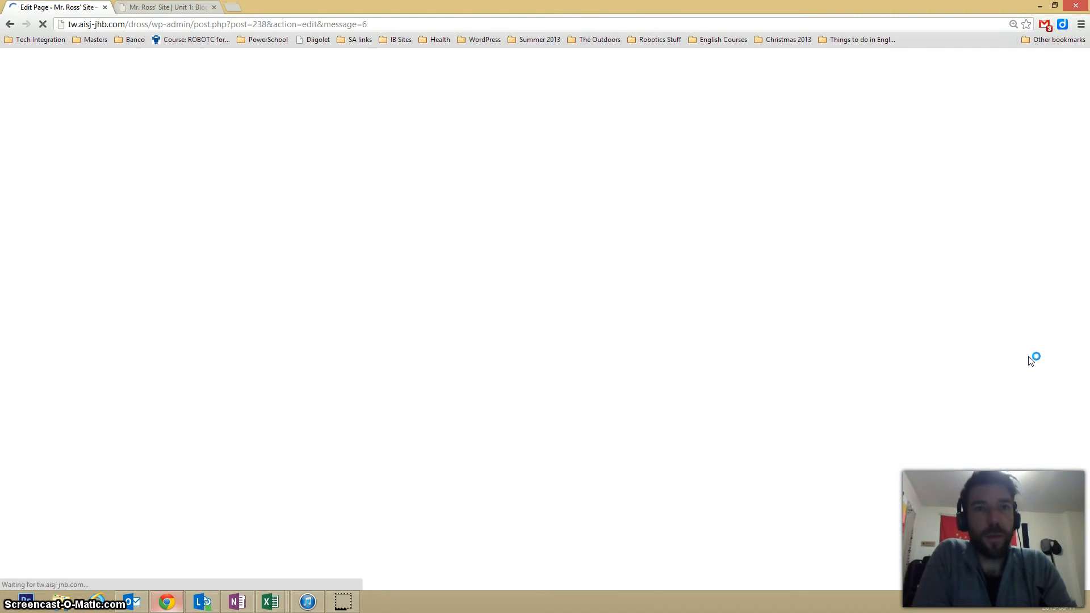
{"action": "left_click", "coordinate": [586, 369]}
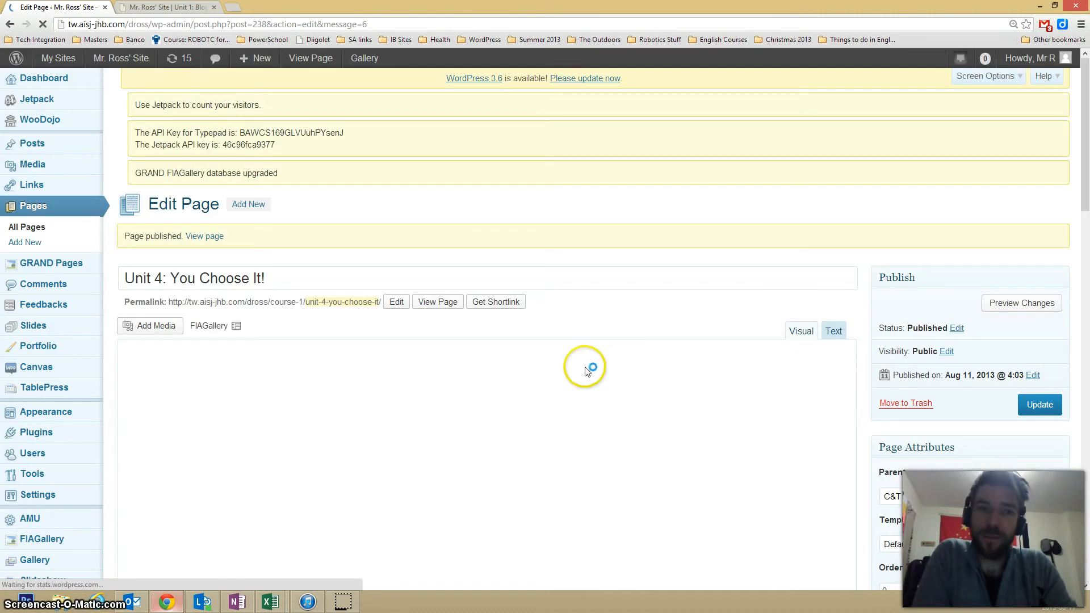
- Reload the live site and check the unit pages listed under C&T Design
{"action": "left_click", "coordinate": [166, 7]}
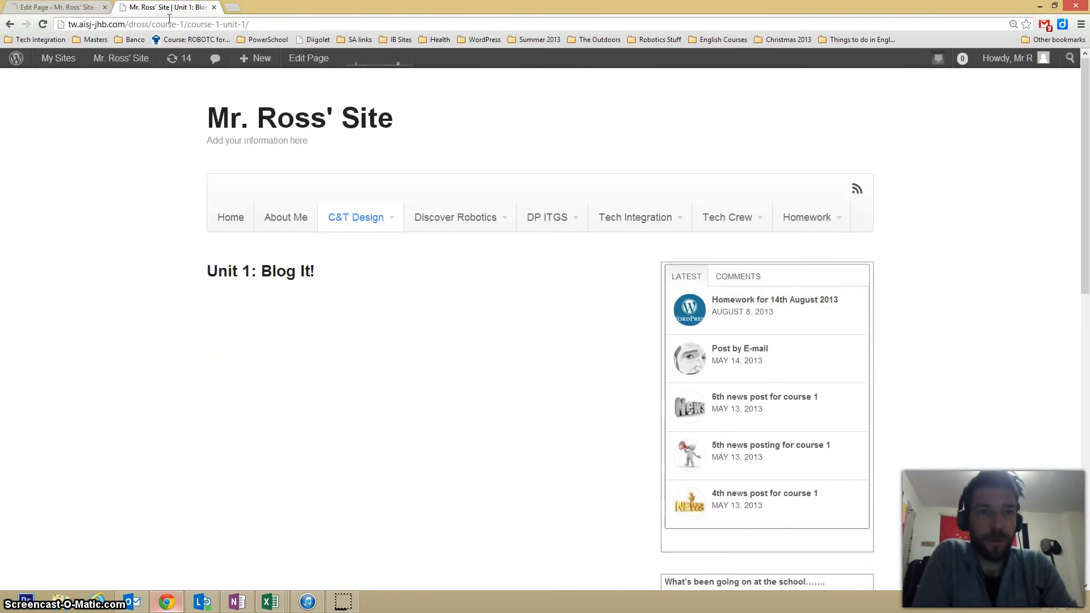
{"action": "key", "text": "F5"}
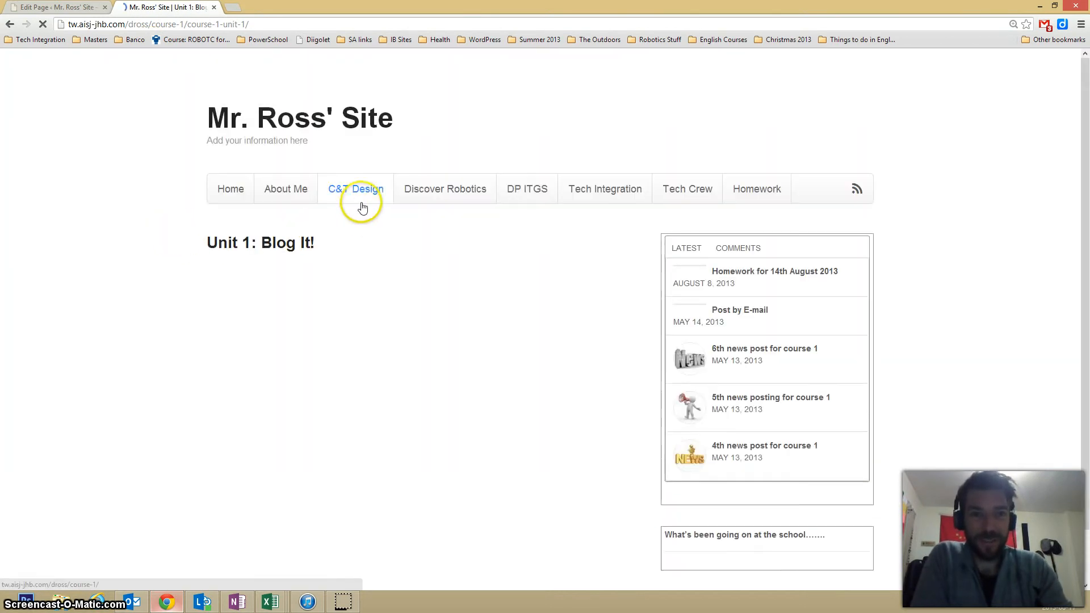
{"action": "mouse_move", "coordinate": [354, 196]}
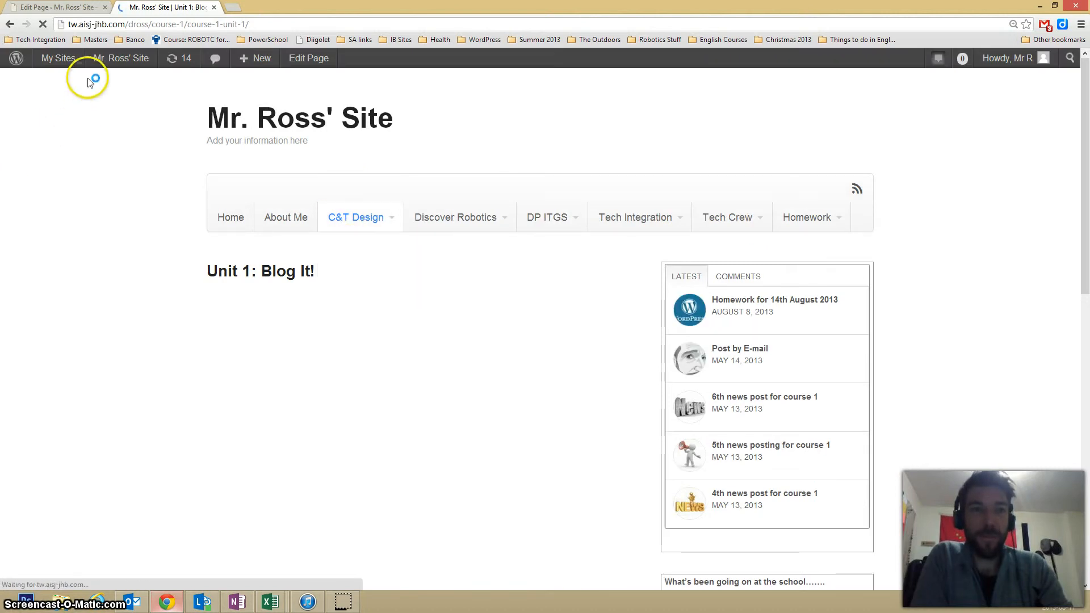
- Return to the WordPress admin and open the menu editor for the Main Menu
{"action": "left_click", "coordinate": [40, 8]}
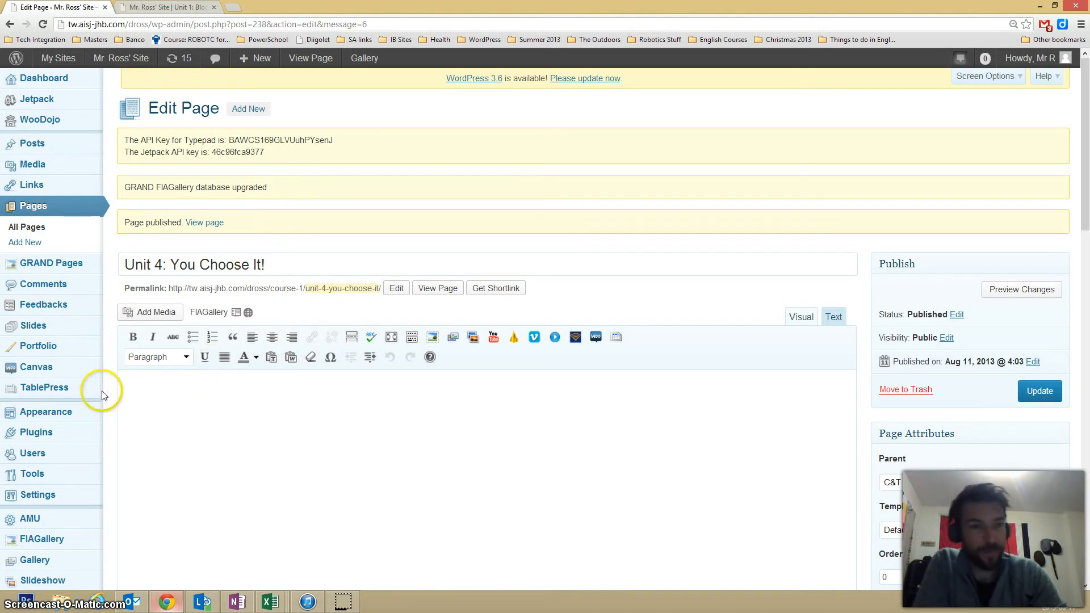
{"action": "mouse_move", "coordinate": [26, 413]}
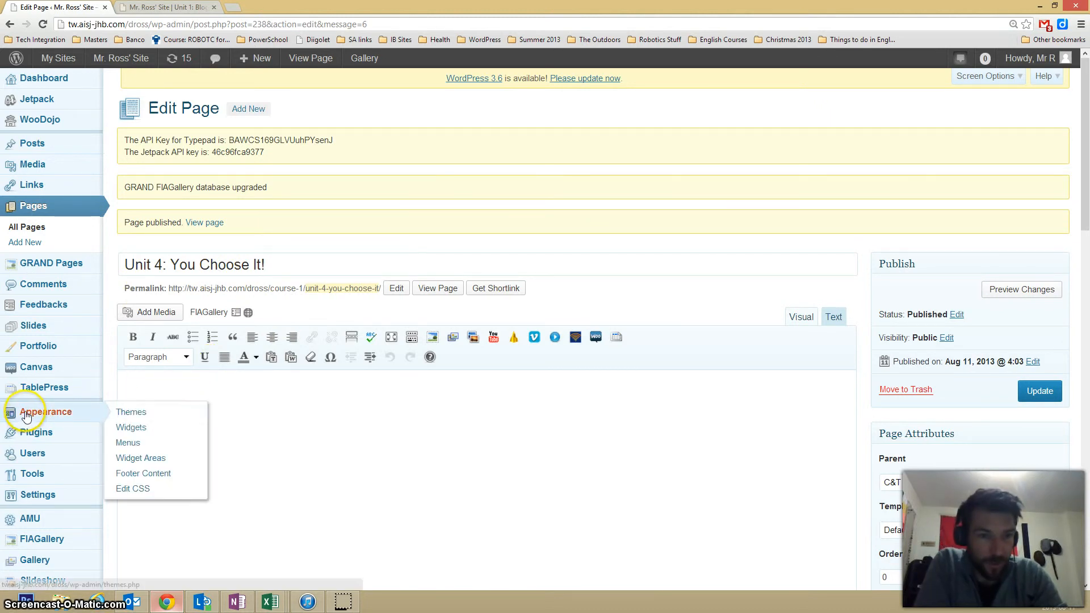
{"action": "left_click", "coordinate": [128, 443]}
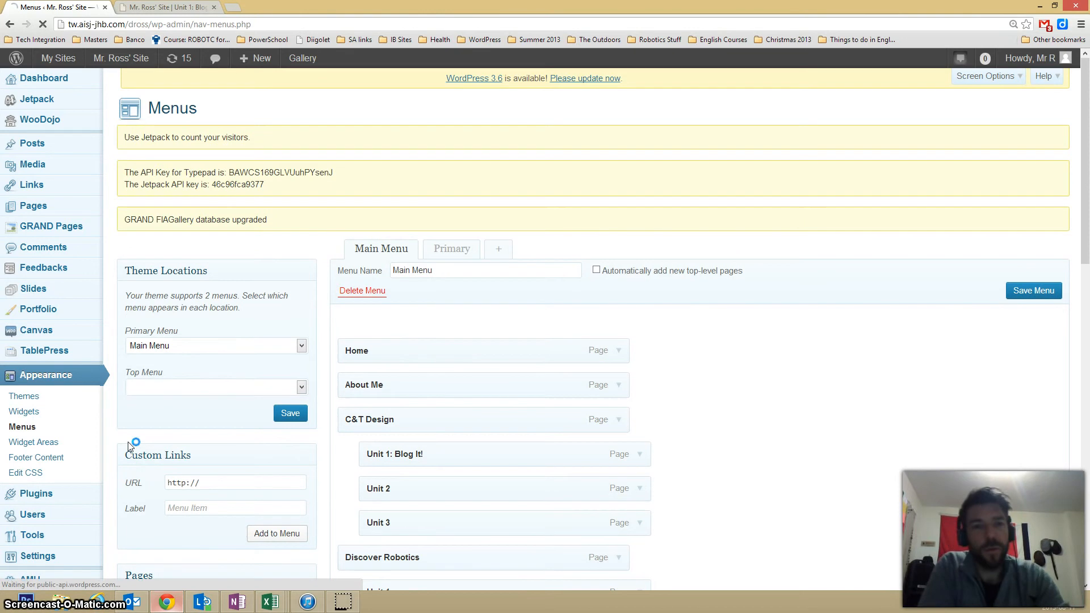
{"action": "scroll", "coordinate": [703, 411], "scroll_direction": "down", "scroll_amount": 3}
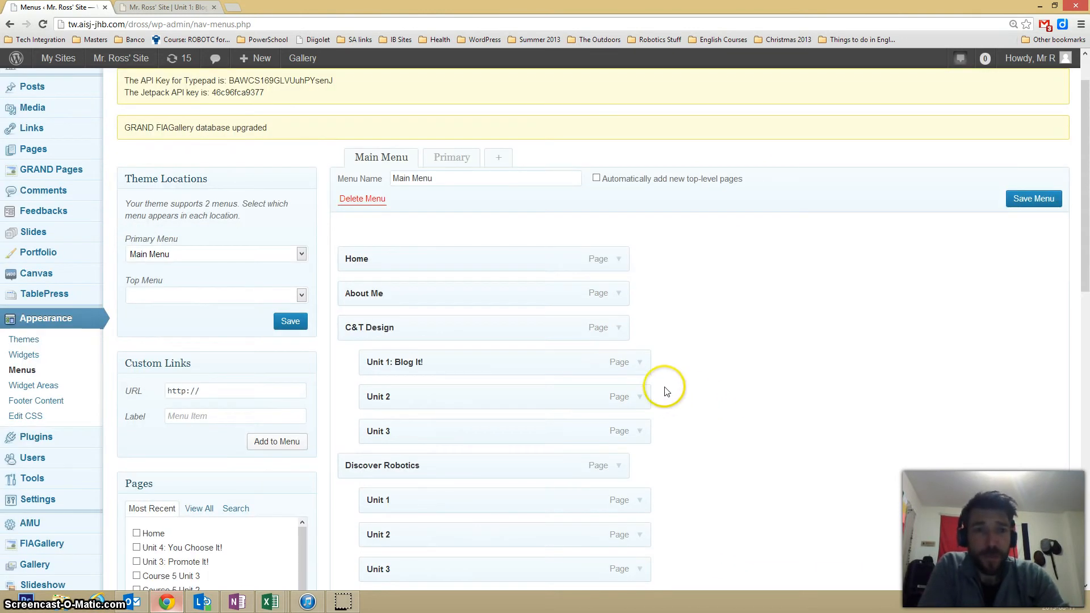
{"action": "scroll", "coordinate": [641, 363], "scroll_direction": "down", "scroll_amount": 2}
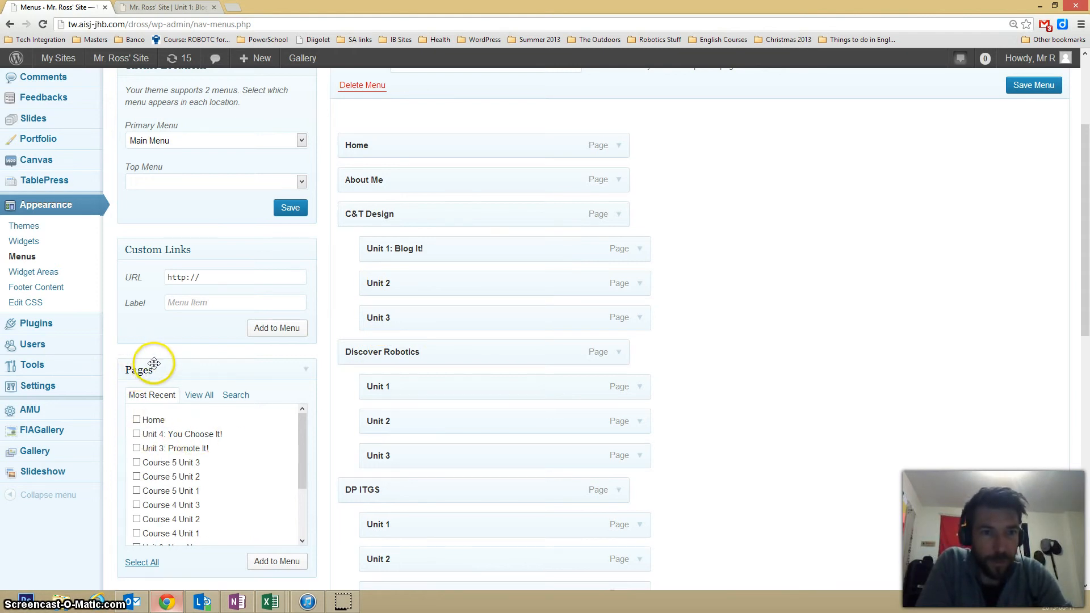
- Add the "Unit 4: You Choose It!" page to the Main Menu
{"action": "left_click", "coordinate": [304, 371]}
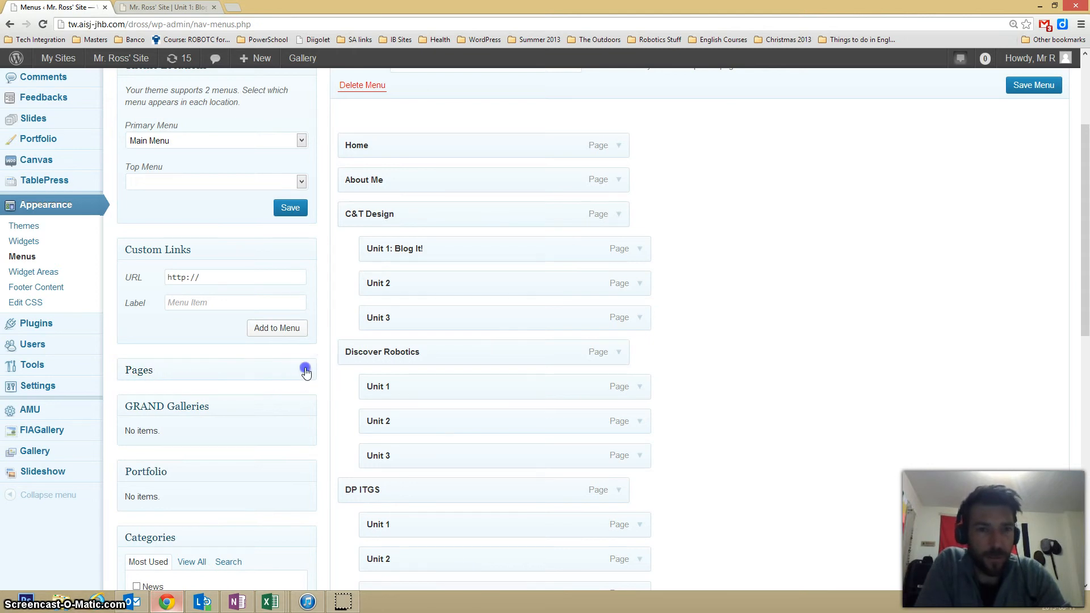
{"action": "left_click", "coordinate": [306, 372]}
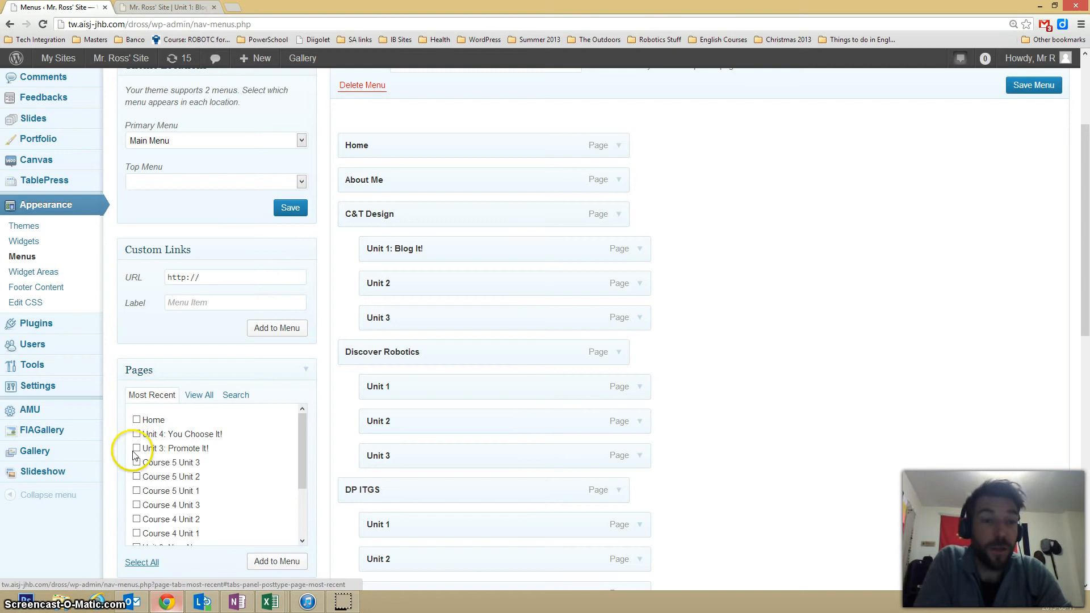
{"action": "left_click", "coordinate": [190, 439]}
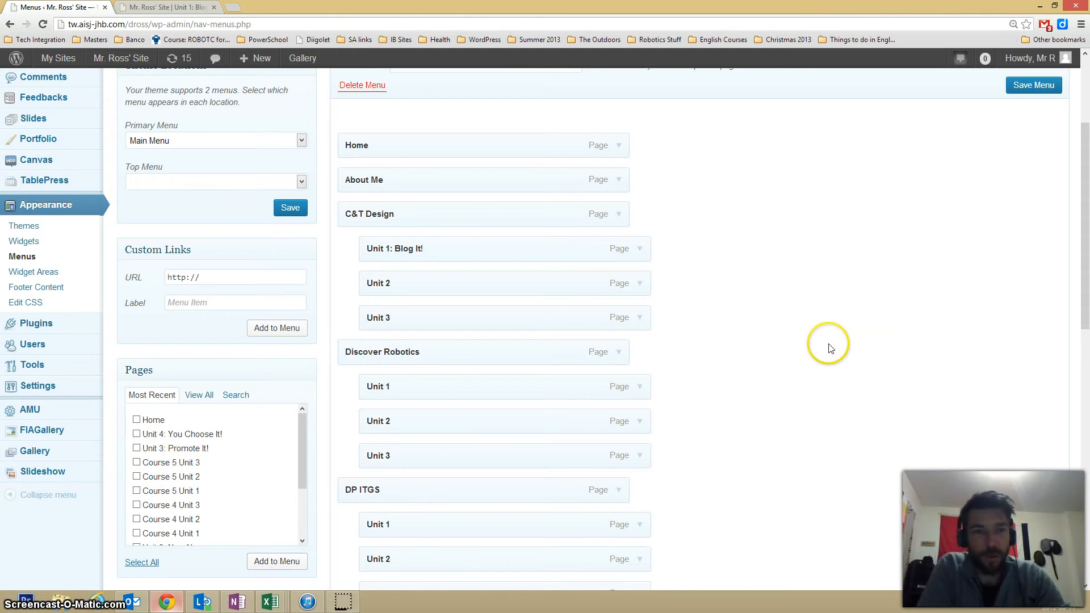
- Nest the "Unit 4: You Choose It!" item under C&T Design directly after Unit 3, and save the menu
{"action": "left_click_drag", "start_coordinate": [1085, 221], "coordinate": [1082, 437]}
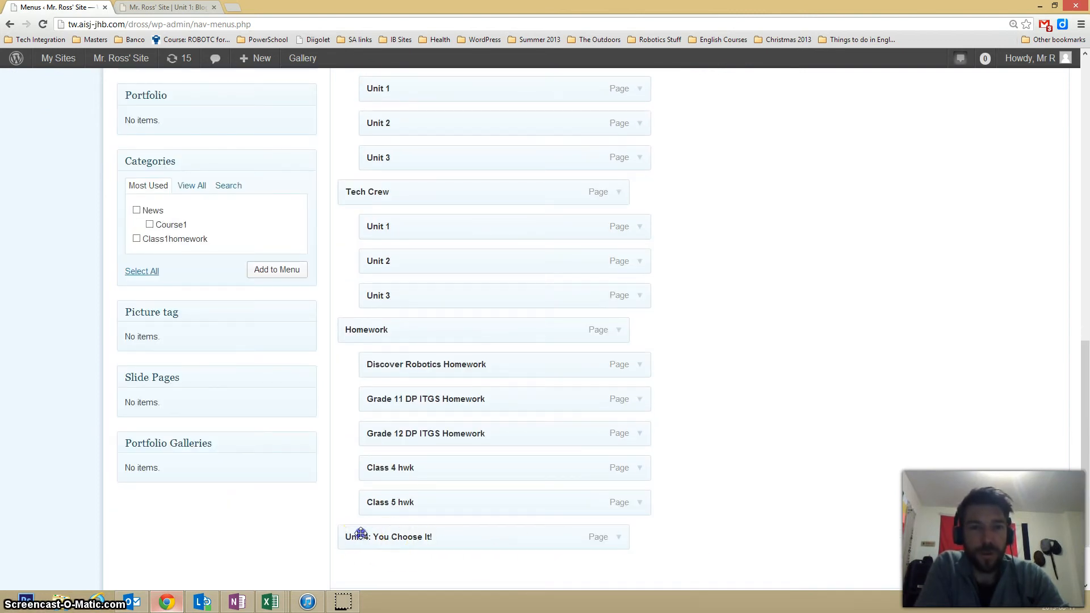
{"action": "left_click_drag", "start_coordinate": [361, 533], "coordinate": [397, 131]}
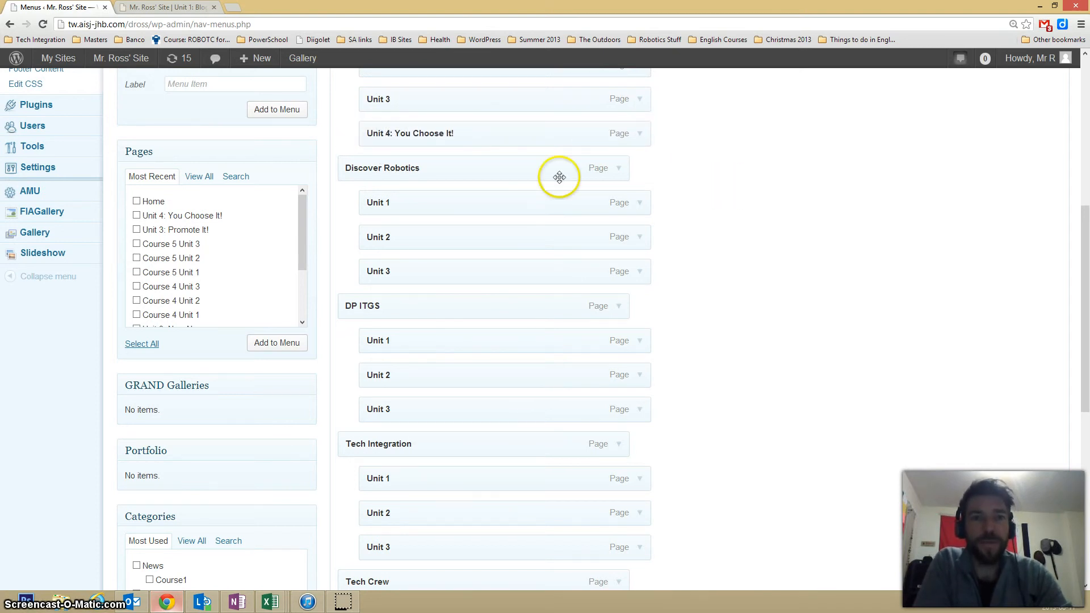
{"action": "scroll", "coordinate": [559, 177], "scroll_direction": "up", "scroll_amount": 4}
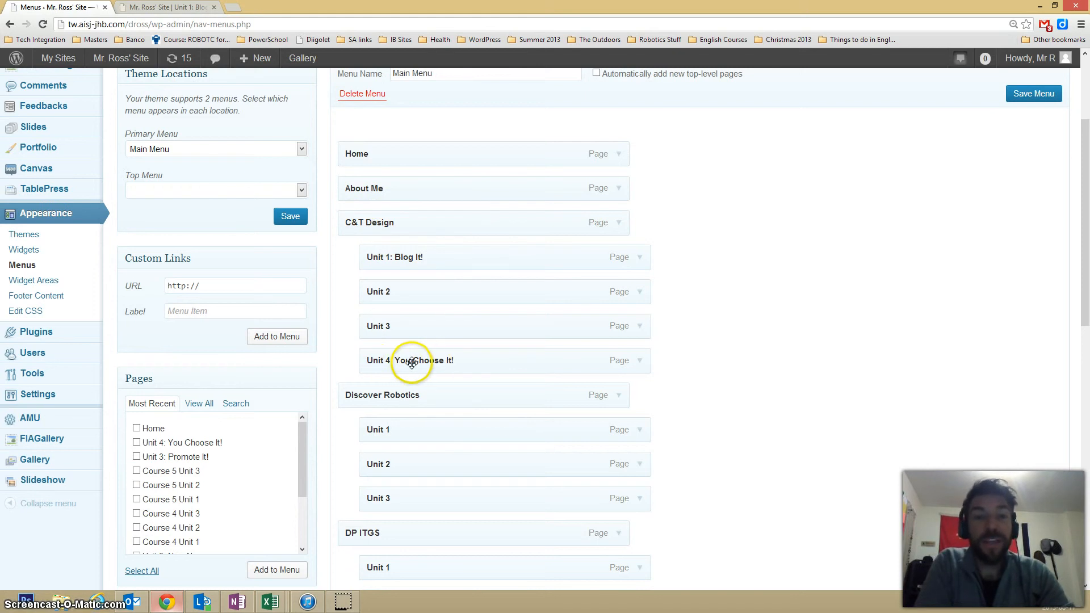
{"action": "left_click", "coordinate": [639, 362]}
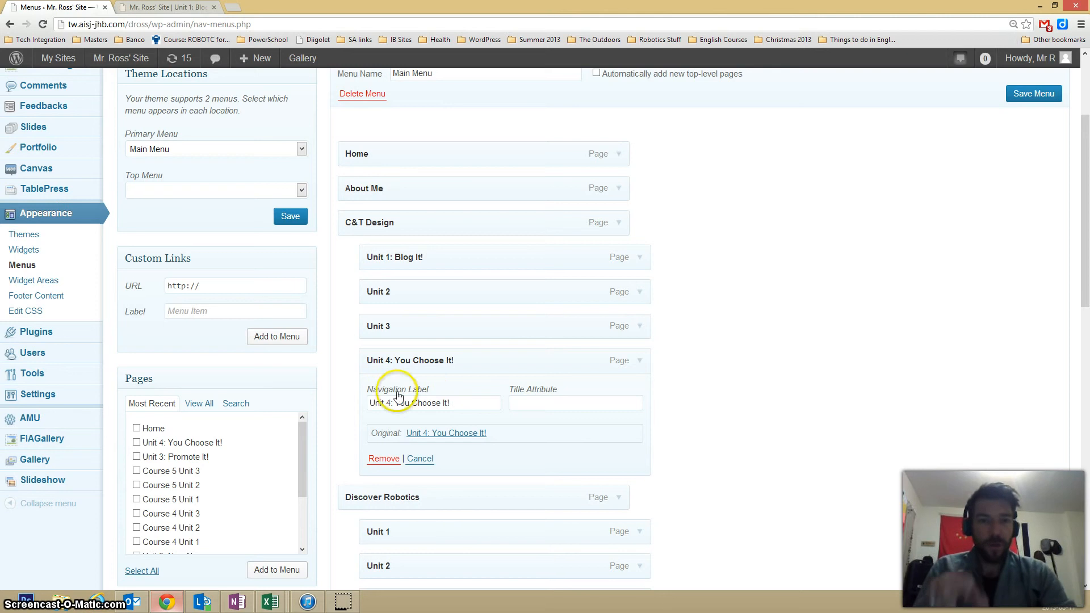
{"action": "left_click", "coordinate": [1023, 95]}
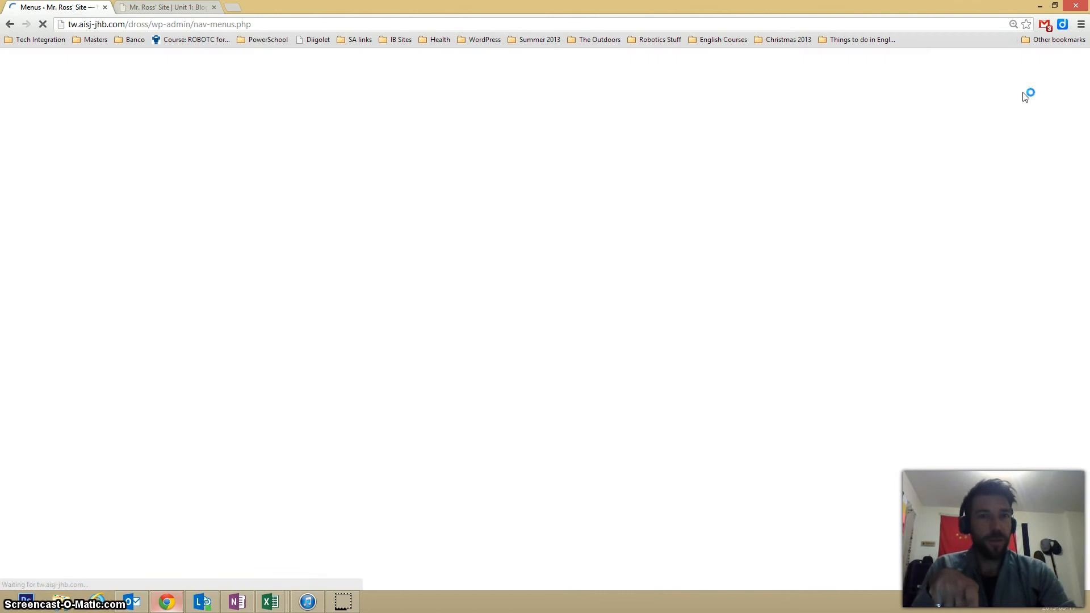
- Reload the live site and view the "Unit 4: You Choose It!" page through the C&T Design navigation
{"action": "left_click", "coordinate": [145, 7]}
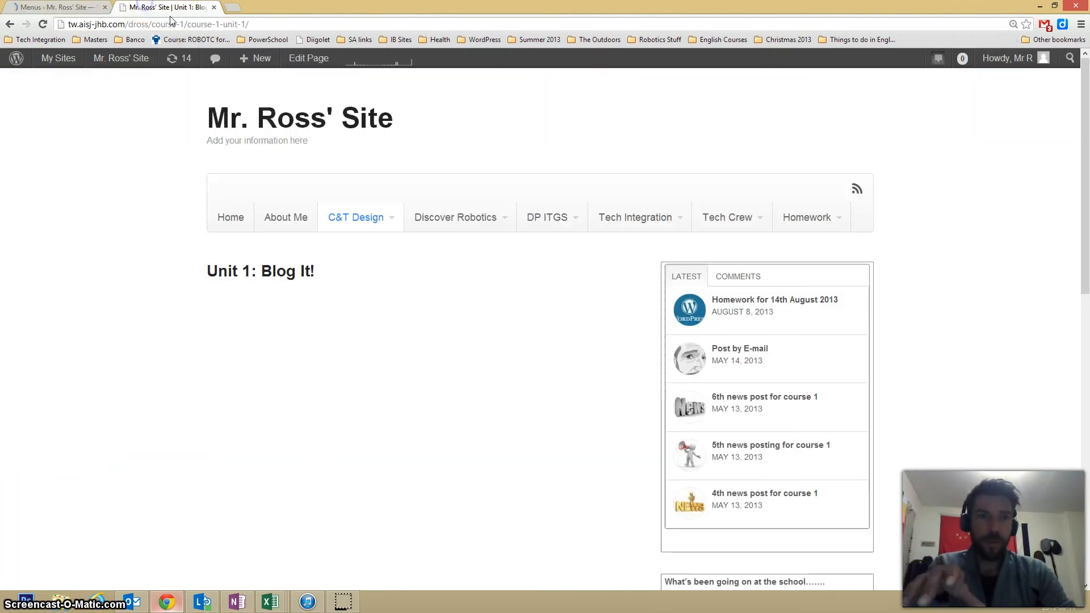
{"action": "key", "text": "F5"}
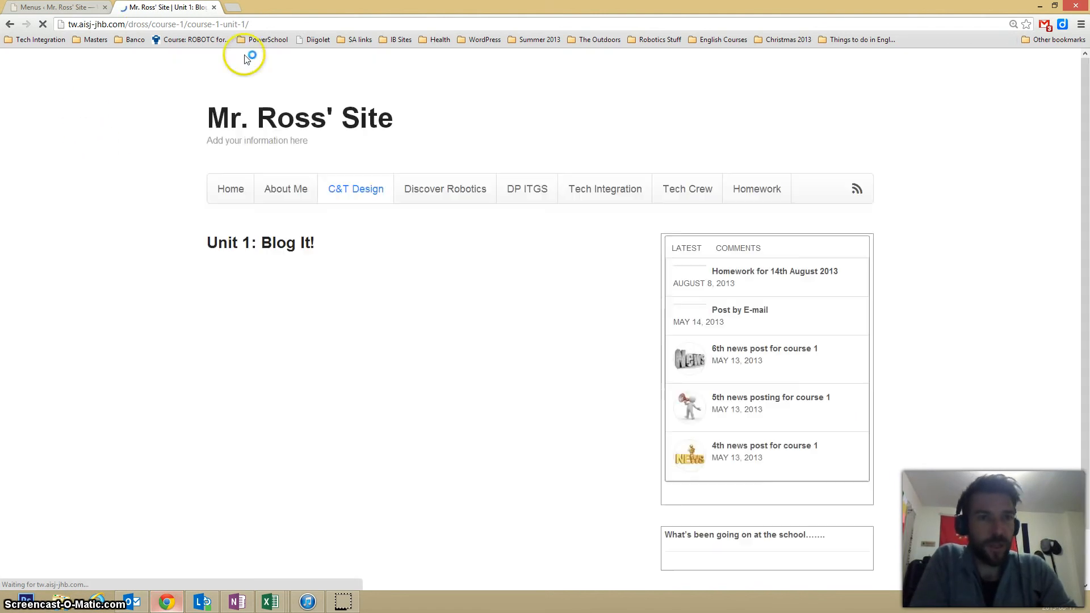
{"action": "mouse_move", "coordinate": [368, 192]}
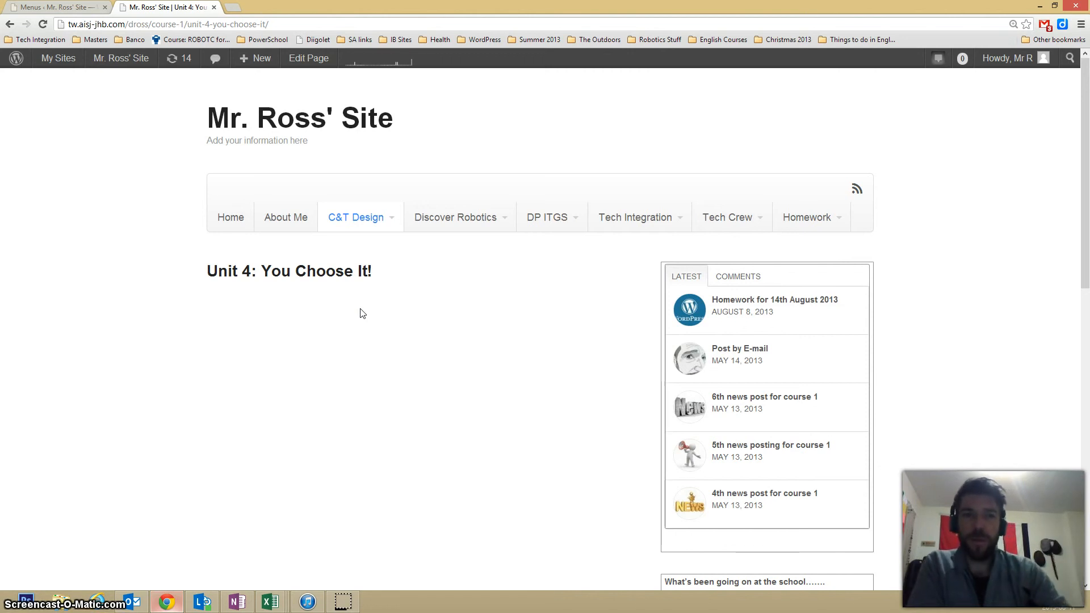
{"action": "mouse_move", "coordinate": [318, 228]}
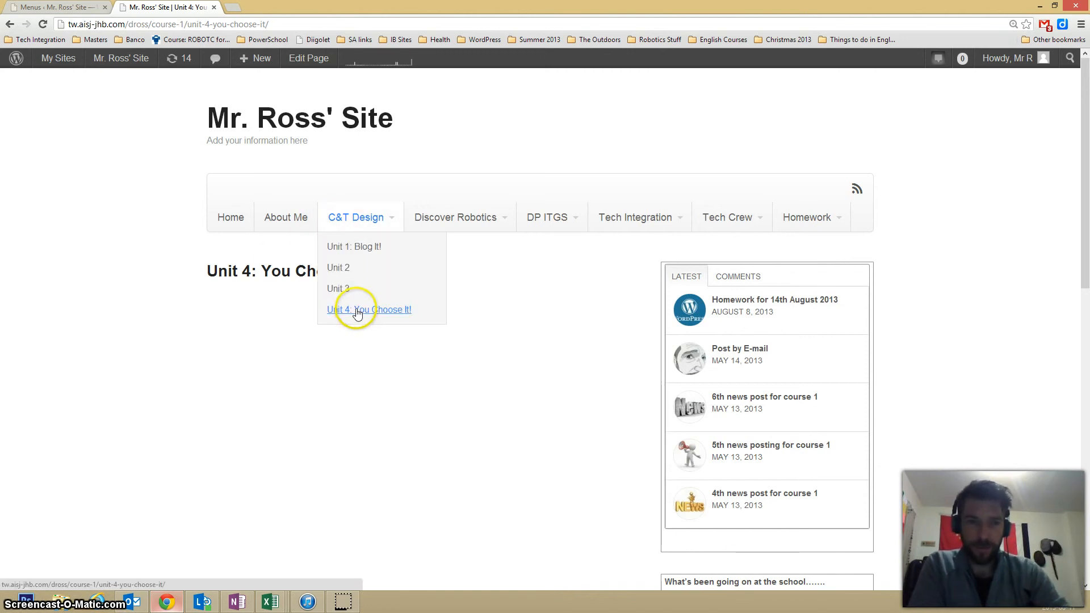
- View the Discover Robotics Homework page on the live site
{"action": "mouse_move", "coordinate": [795, 215]}
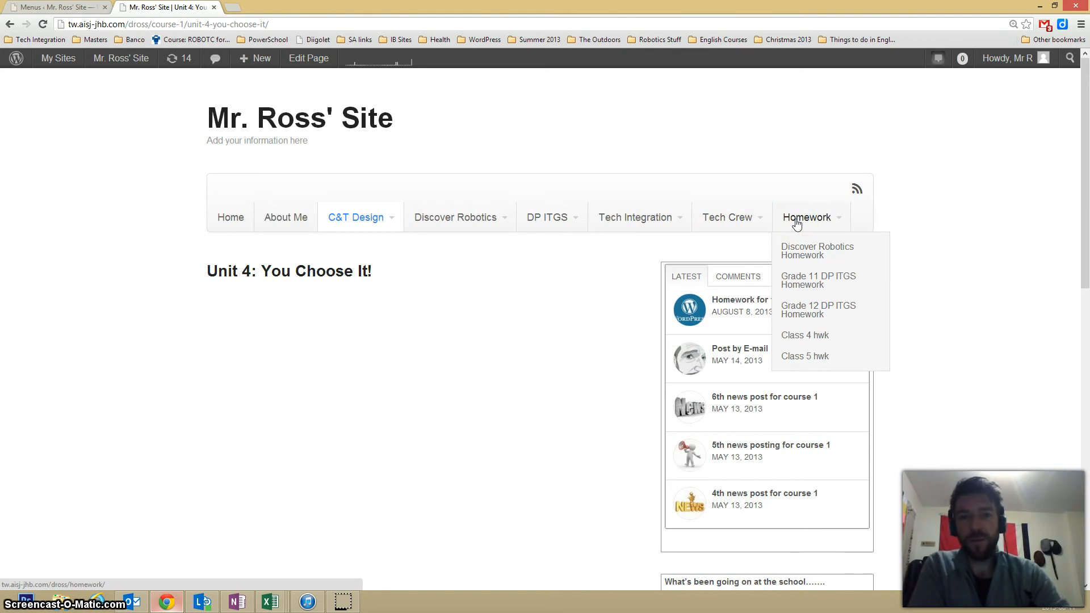
{"action": "left_click", "coordinate": [798, 258]}
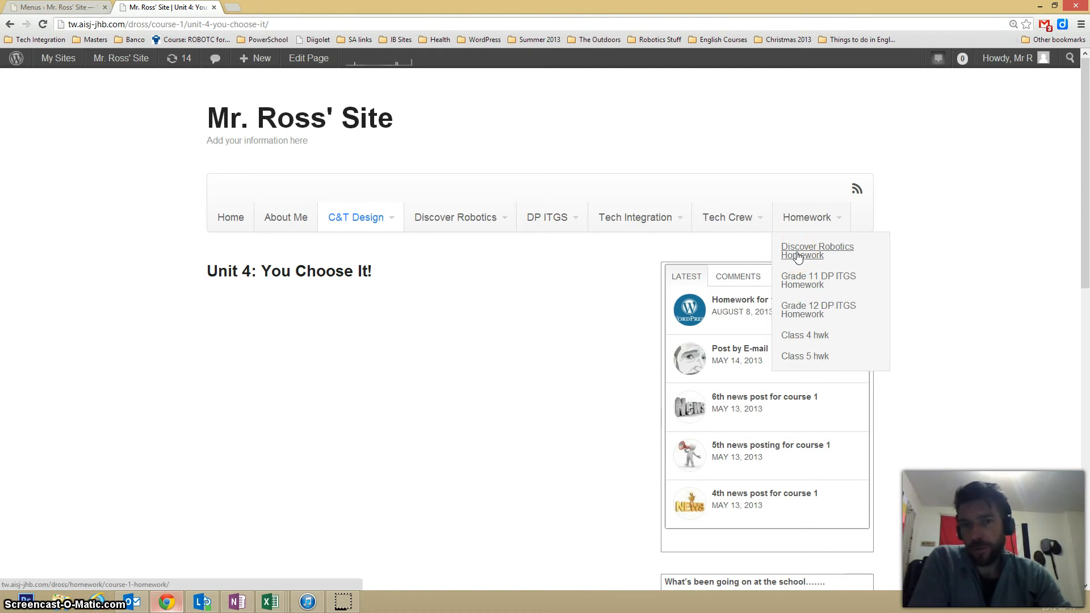
{"action": "left_click", "coordinate": [801, 251]}
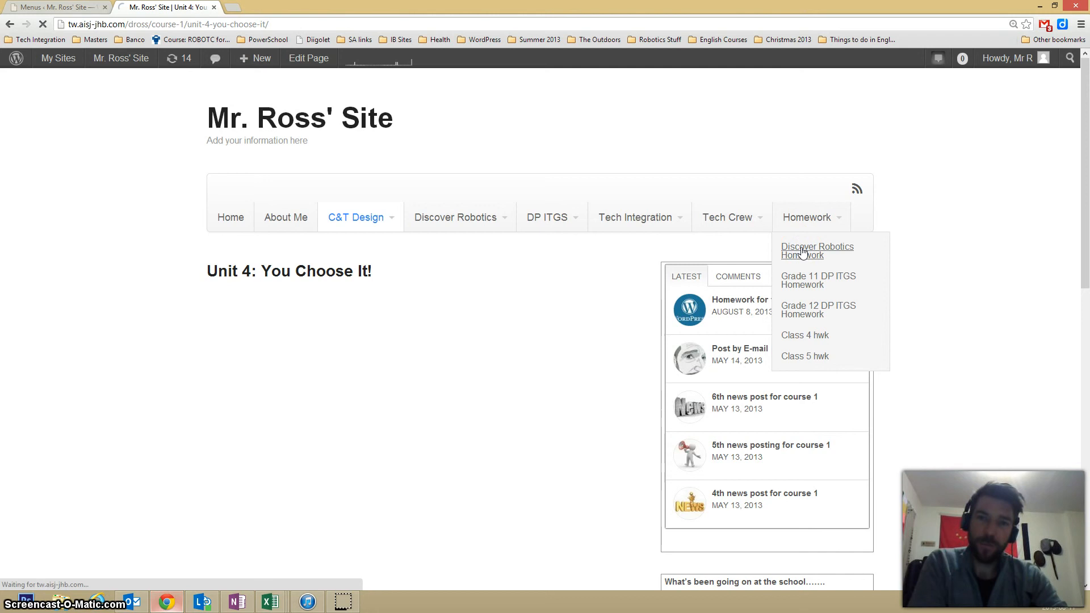
{"action": "left_click", "coordinate": [684, 332]}
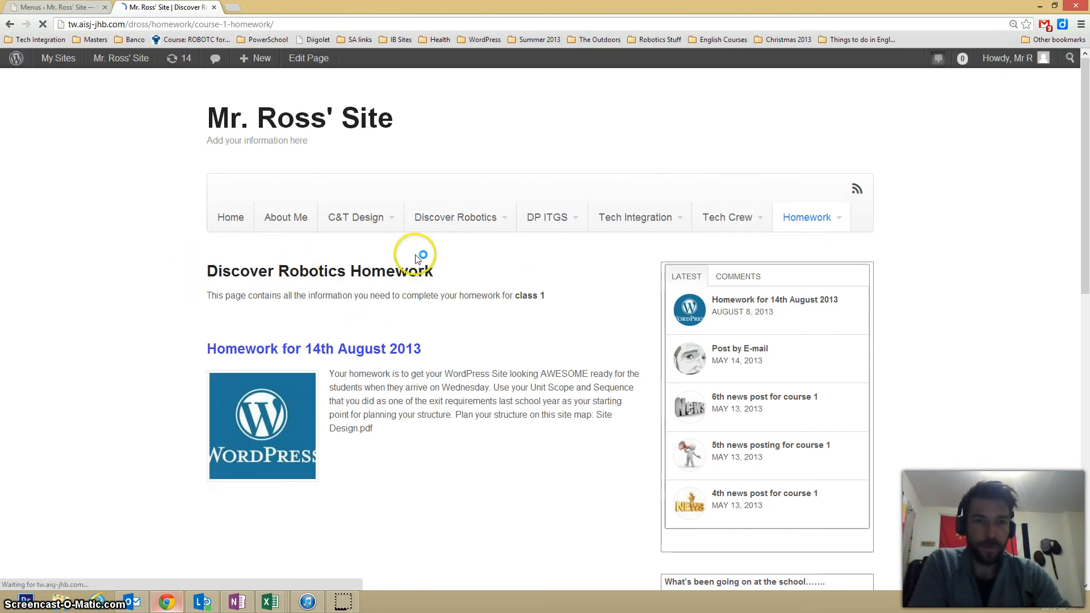
- In the Main Menu, set the navigation label of the Discover Robotics Homework item under Homework to "Discover Robotics"
{"action": "mouse_move", "coordinate": [803, 217]}
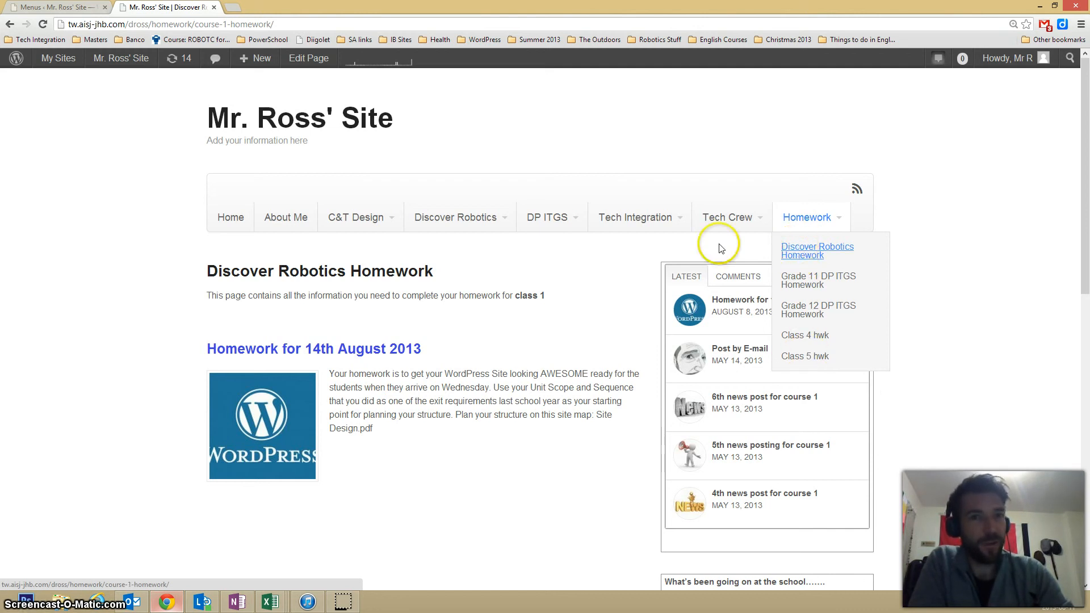
{"action": "left_click", "coordinate": [30, 8]}
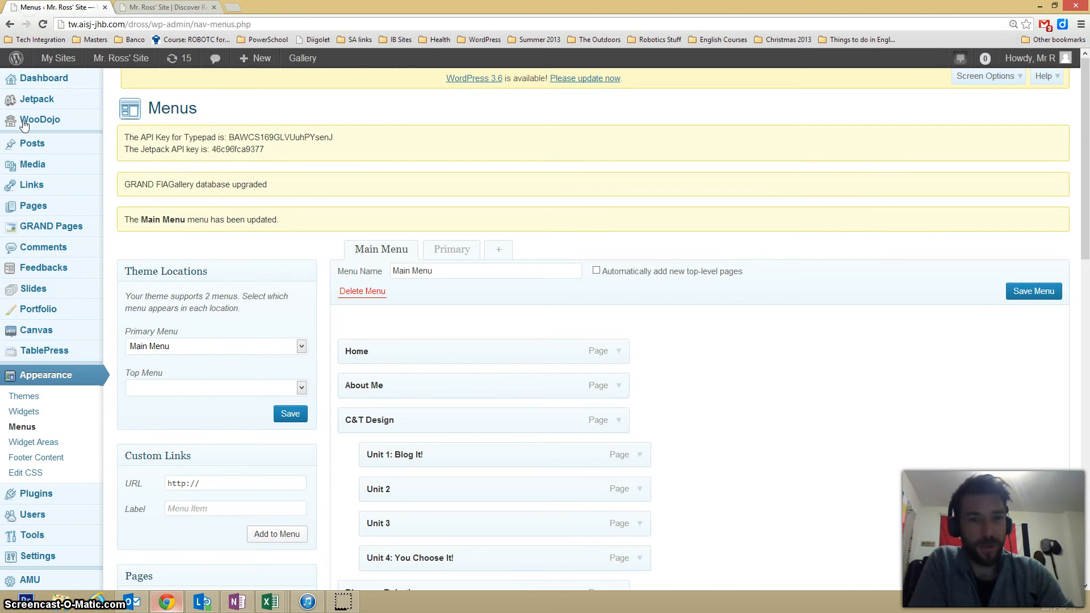
{"action": "scroll", "coordinate": [724, 382], "scroll_direction": "down", "scroll_amount": 4}
{"action": "scroll", "coordinate": [723, 382], "scroll_direction": "down", "scroll_amount": 10}
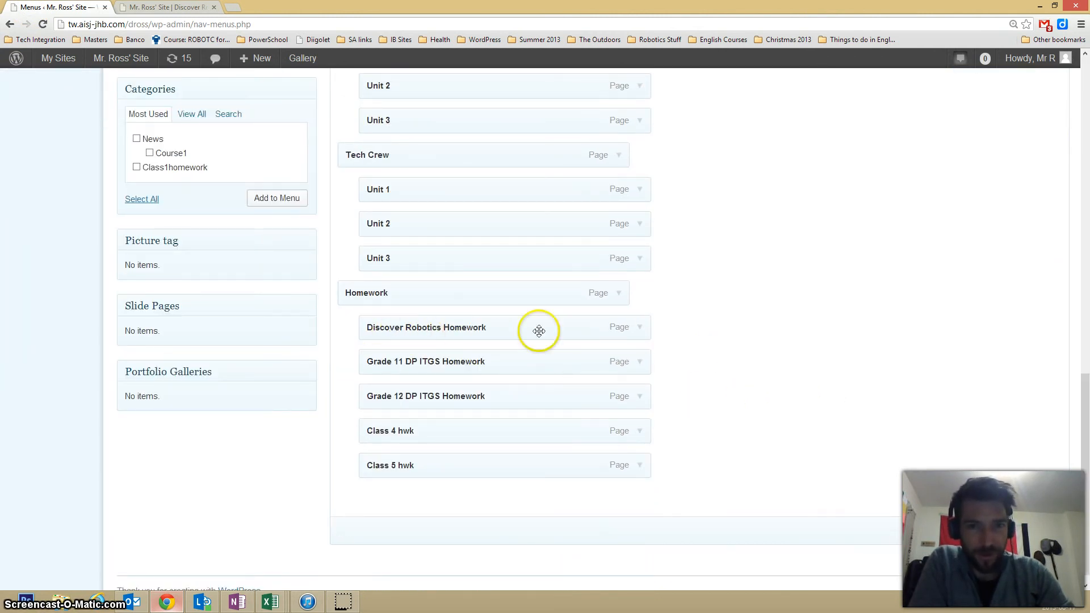
{"action": "left_click", "coordinate": [639, 329]}
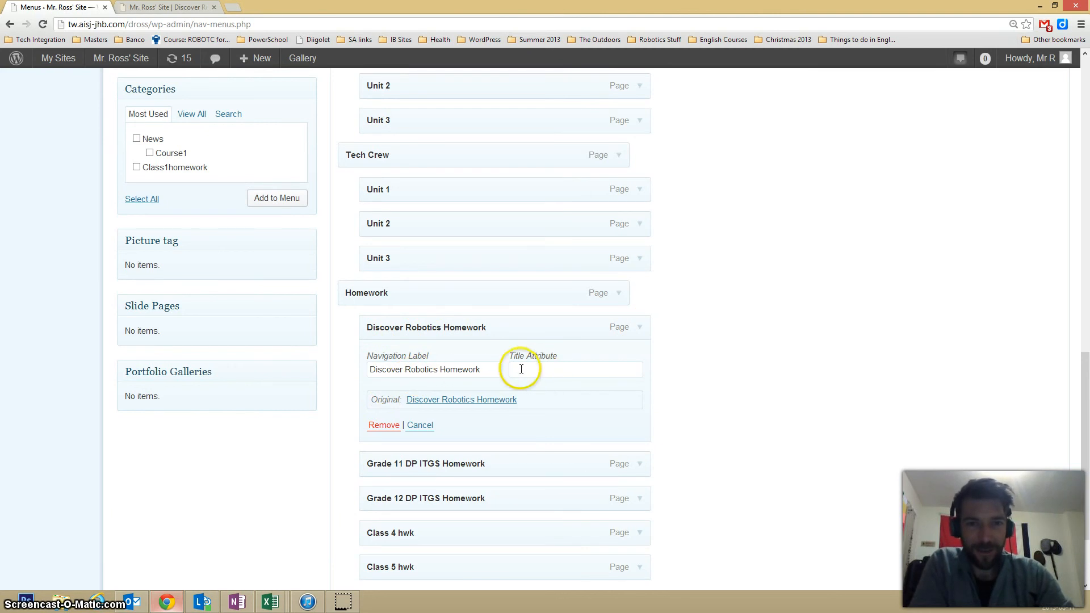
{"action": "left_click_drag", "start_coordinate": [487, 369], "coordinate": [416, 368]}
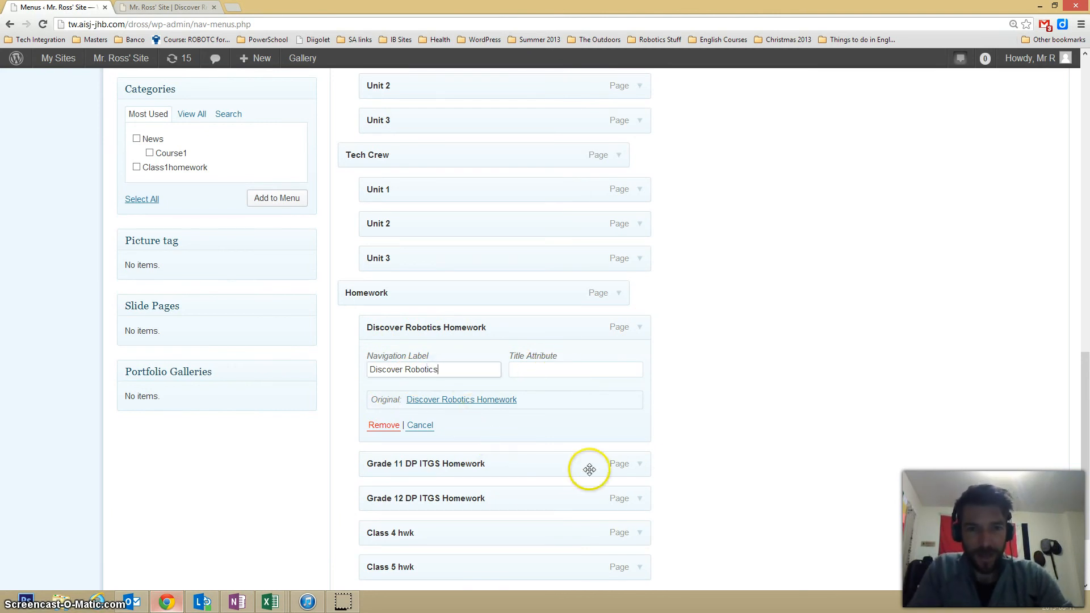
- Set the navigation label of the Grade 11 DP ITGS Homework item to "Grade 11 DP ITGS", and collapse the edited items
{"action": "left_click", "coordinate": [638, 465]}
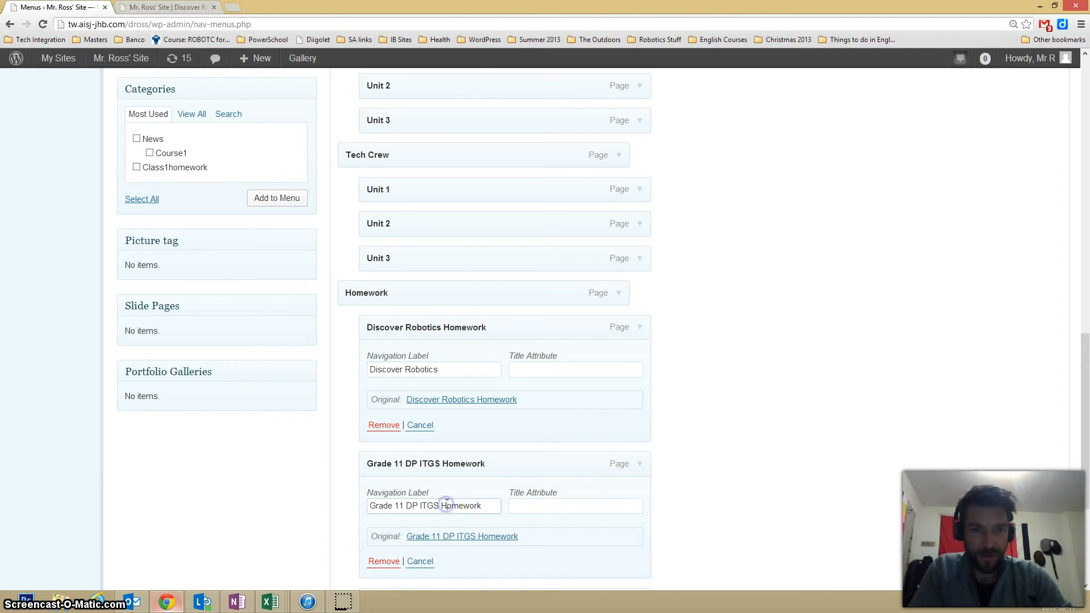
{"action": "left_click", "coordinate": [481, 503]}
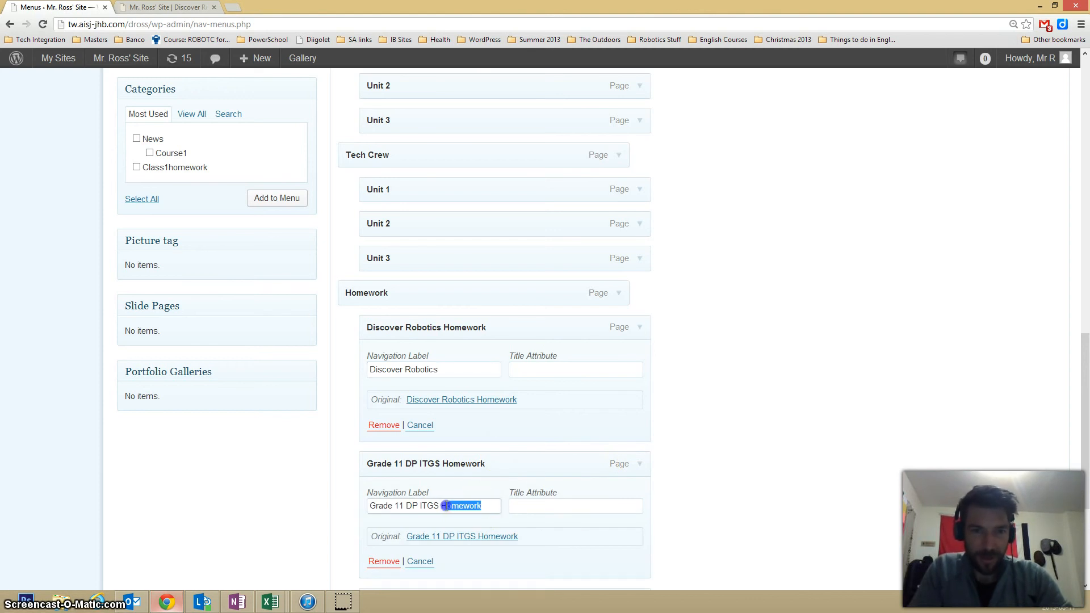
{"action": "left_click", "coordinate": [637, 464]}
{"action": "left_click", "coordinate": [639, 327]}
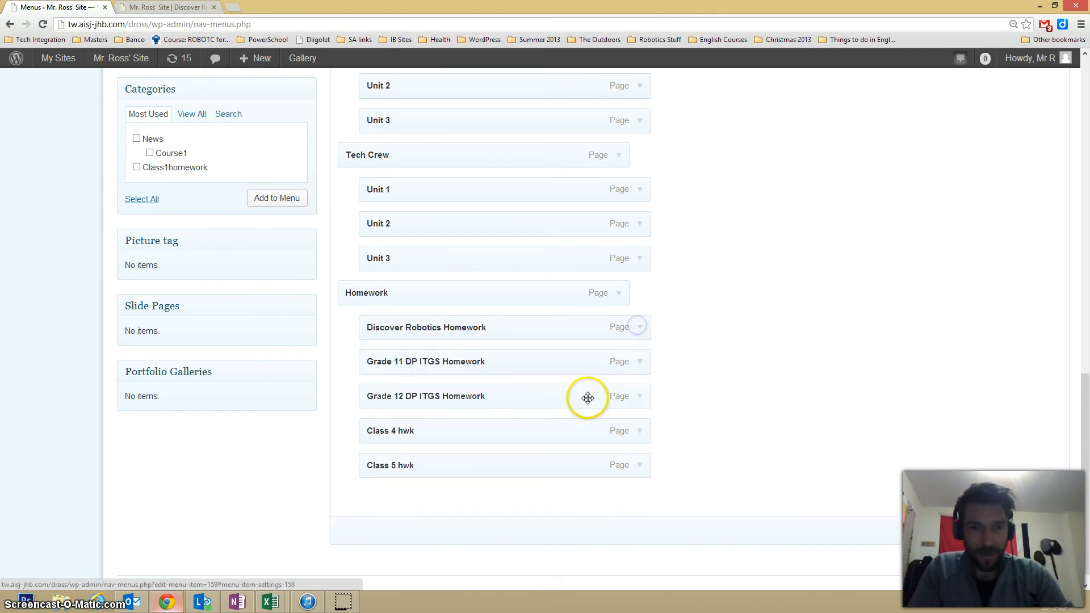
- Set the navigation label of the Grade 12 DP ITGS Homework item to "Grade 12 DP ITGS"
{"action": "left_click", "coordinate": [635, 402]}
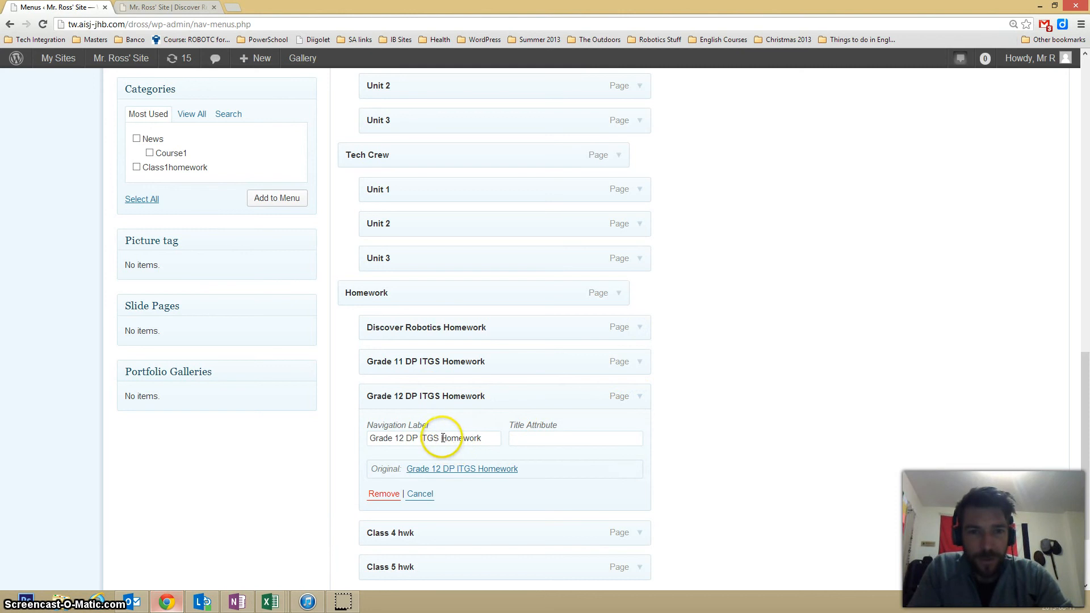
{"action": "left_click_drag", "start_coordinate": [459, 438], "coordinate": [491, 437]}
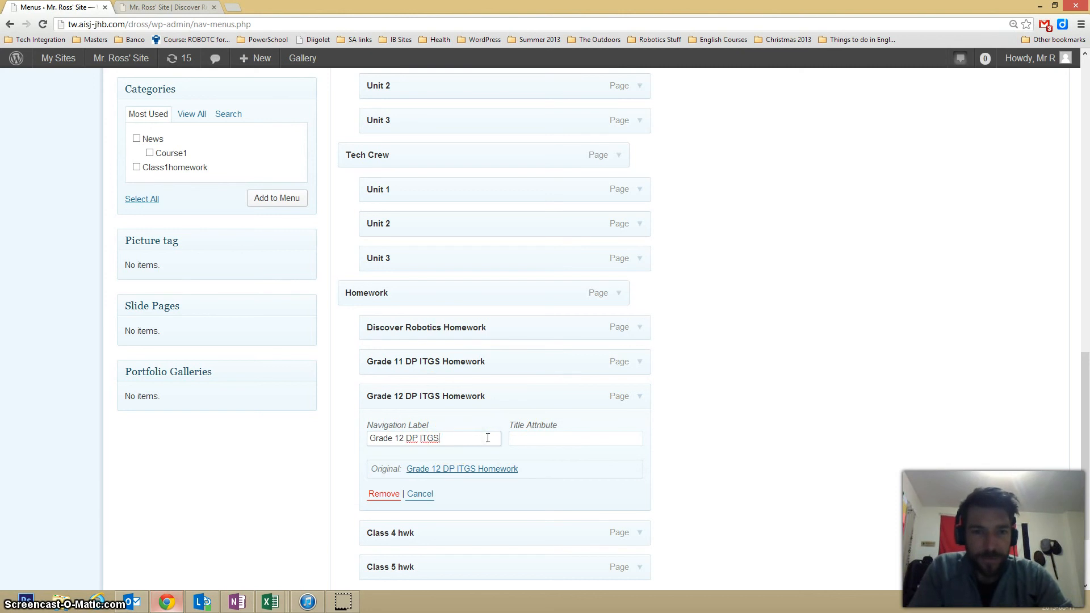
{"action": "left_click", "coordinate": [640, 398]}
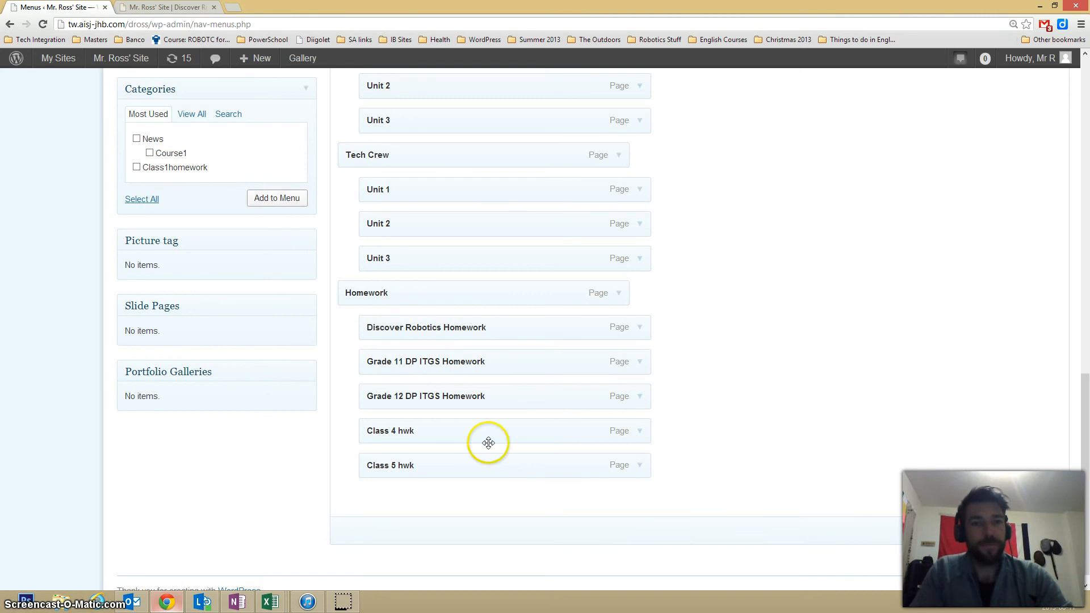
- Remove the "Class 4 hwk" and "Class 5 hwk" items from under Homework, and save the Main Menu
{"action": "left_click", "coordinate": [136, 8]}
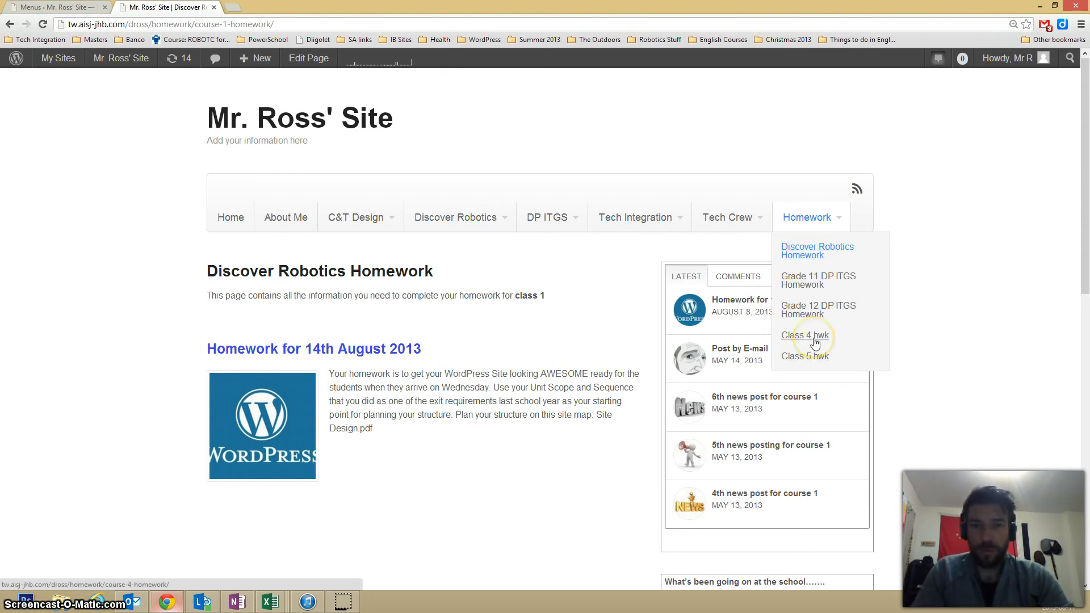
{"action": "left_click", "coordinate": [66, 9]}
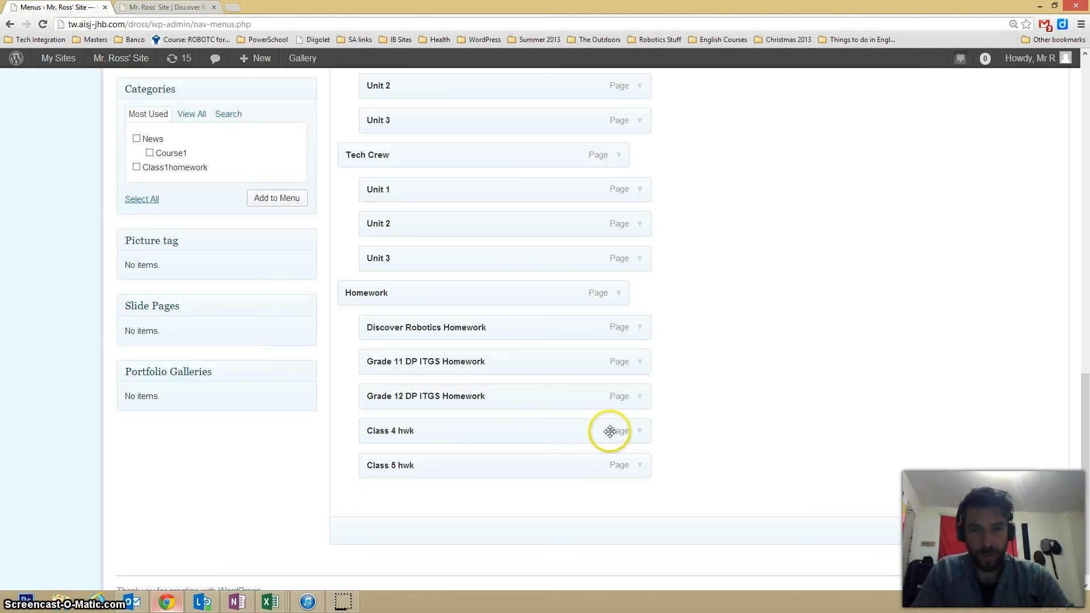
{"action": "left_click", "coordinate": [640, 430]}
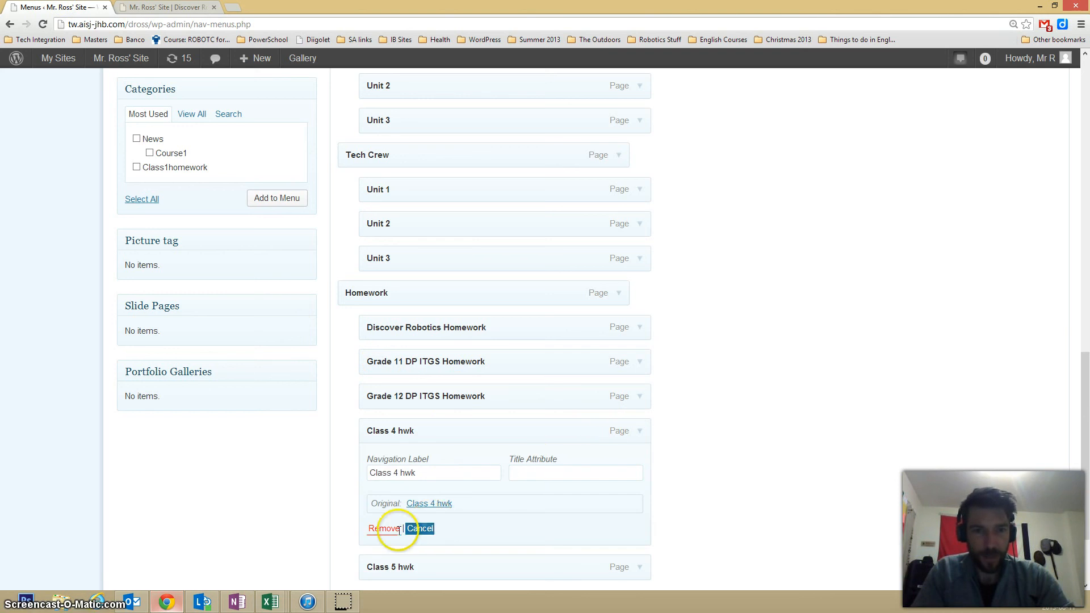
{"action": "left_click", "coordinate": [377, 529]}
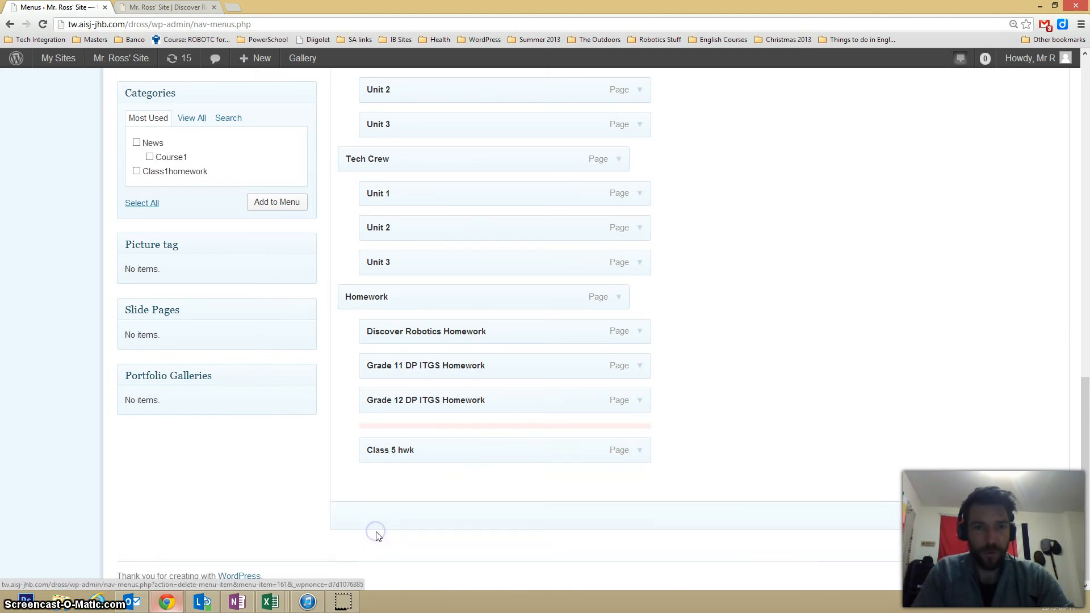
{"action": "left_click", "coordinate": [639, 451]}
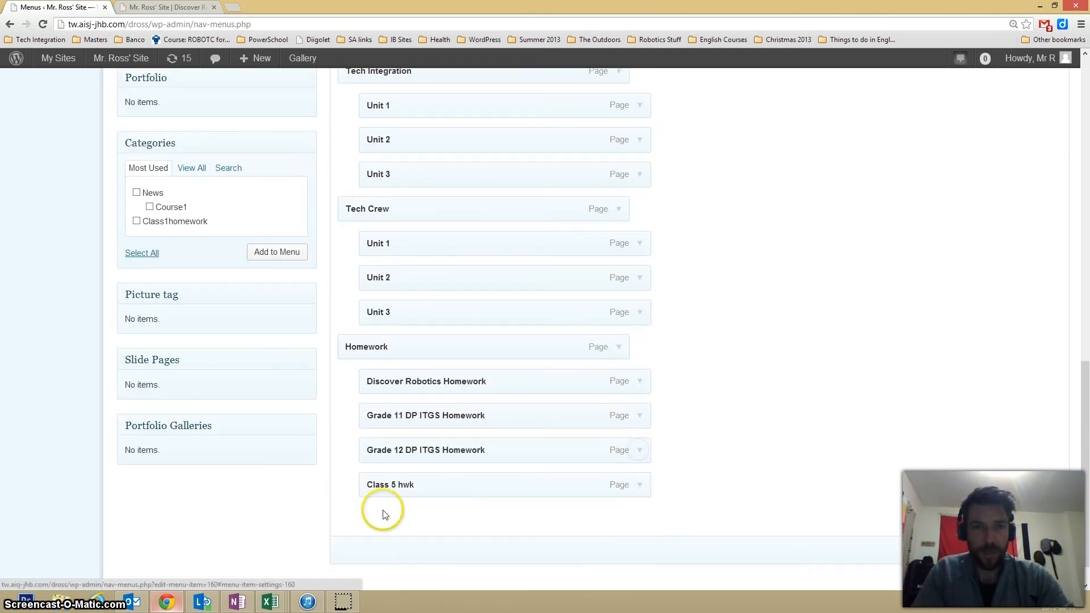
{"action": "left_click", "coordinate": [639, 486]}
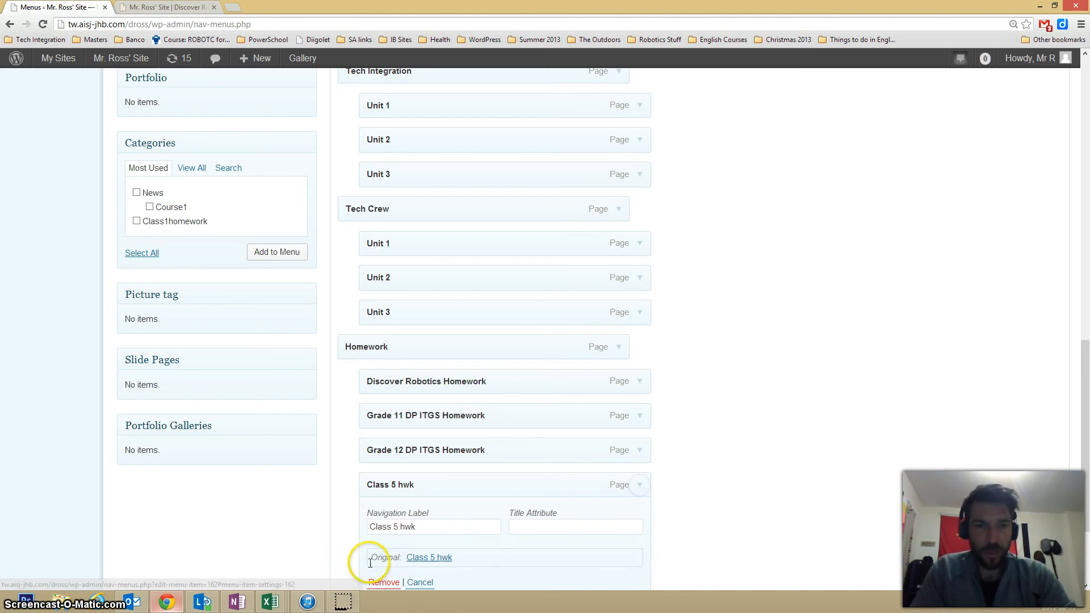
{"action": "left_click", "coordinate": [378, 582]}
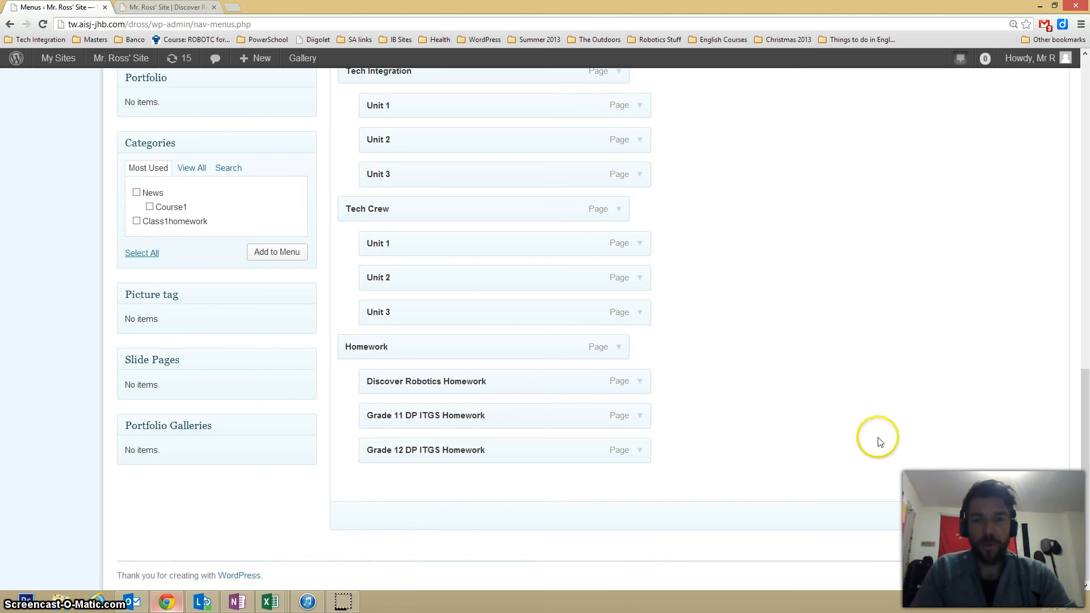
{"action": "left_click", "coordinate": [1031, 518]}
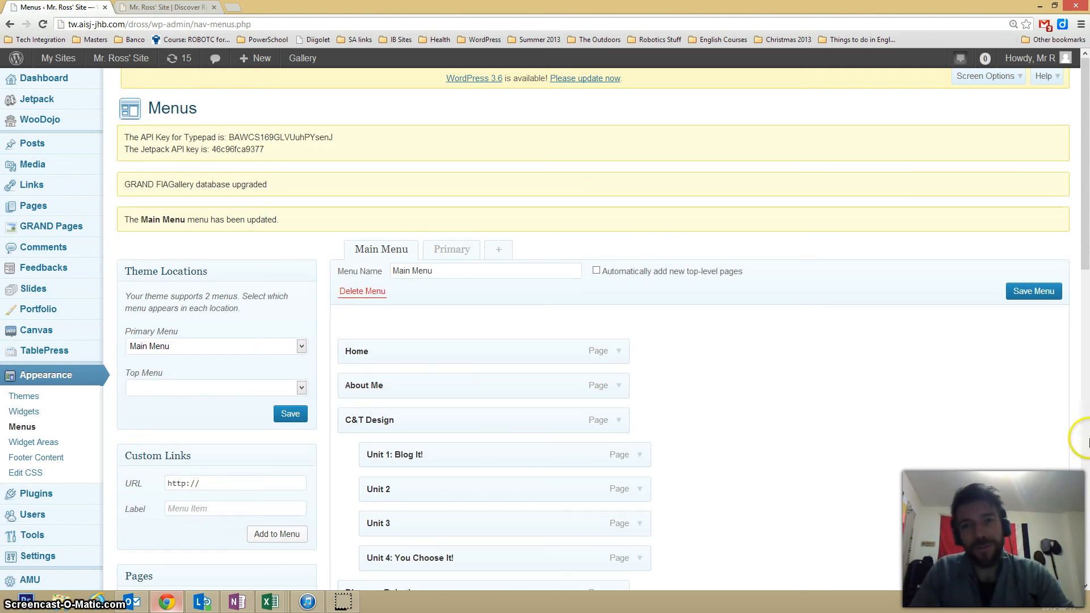
- Reload the live site and check the items listed under Homework in the navigation
{"action": "left_click", "coordinate": [163, 7]}
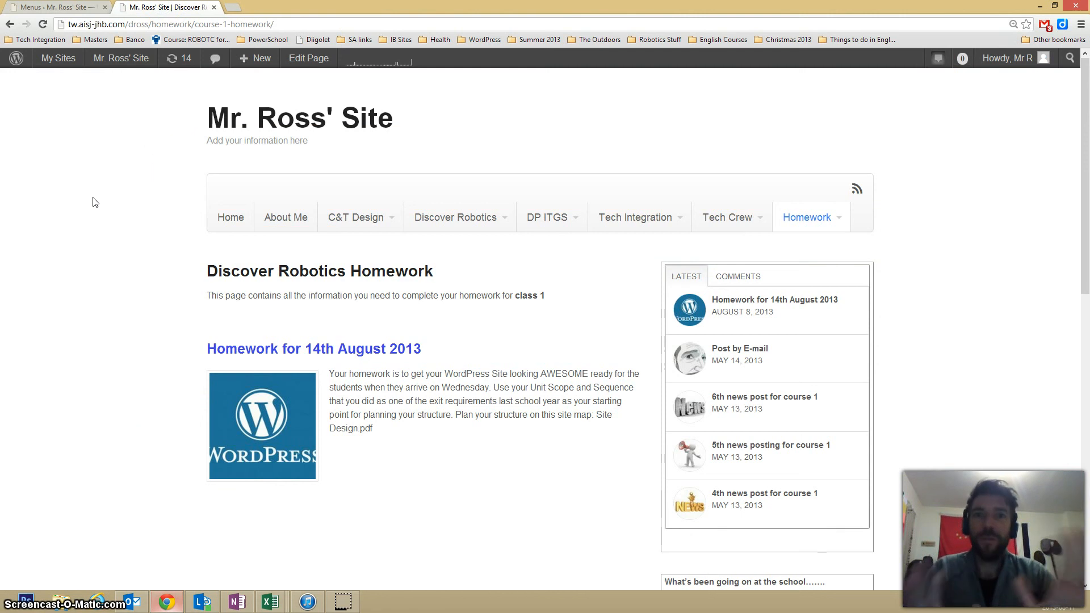
{"action": "key", "text": "F5"}
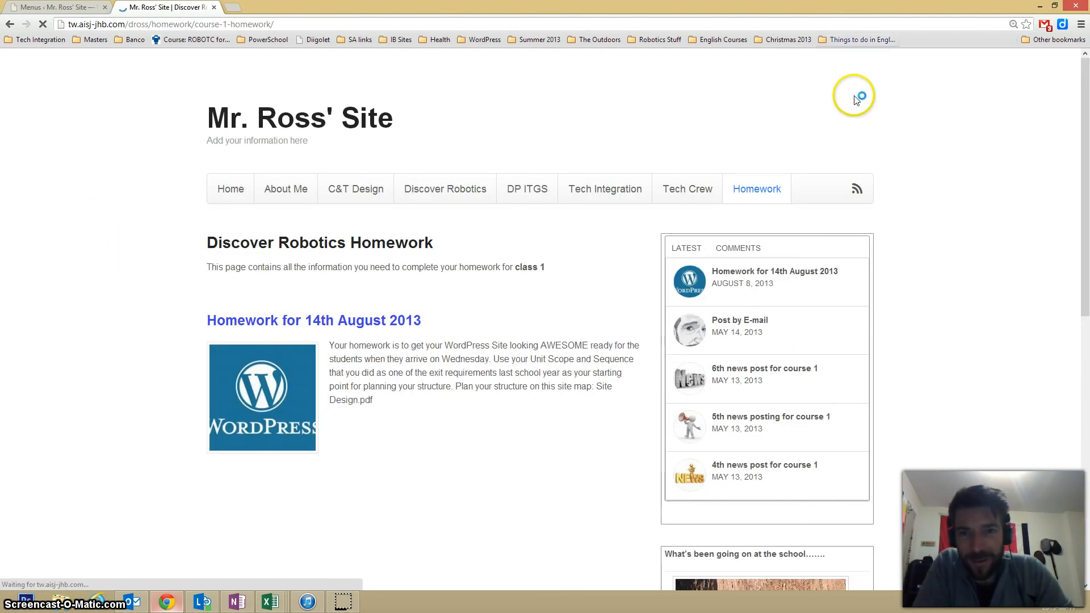
{"action": "mouse_move", "coordinate": [809, 218]}
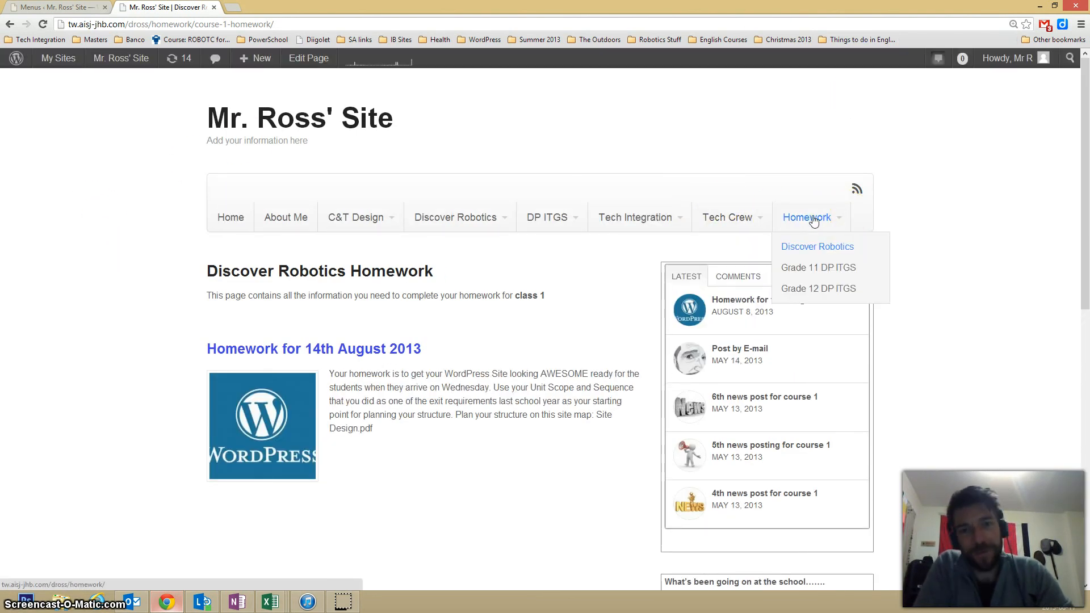